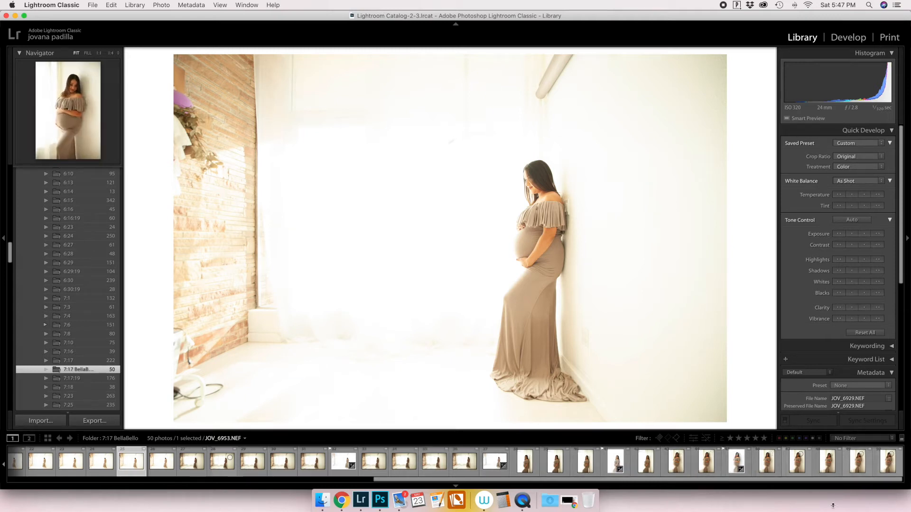
- Open the selected maternity photo for developing, hide the presets and navigator area, and turn off the highlight clipping warning
{"action": "left_click", "coordinate": [849, 38]}
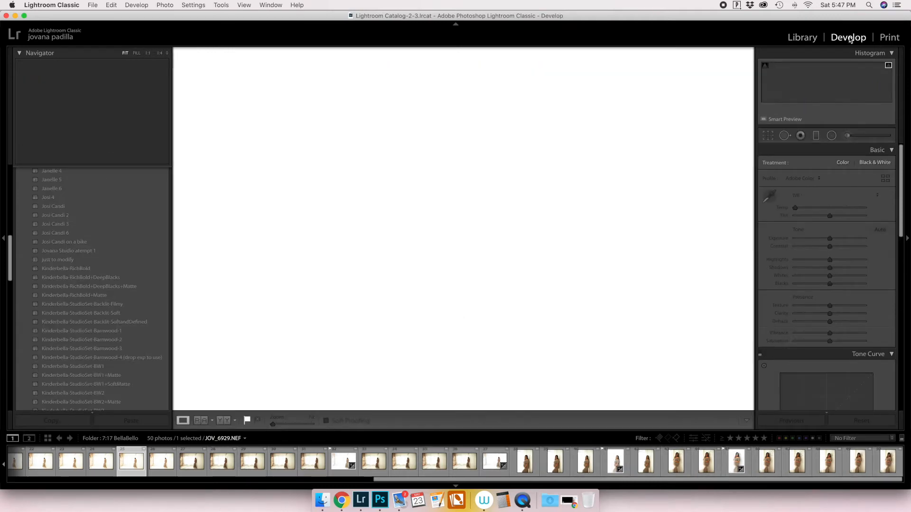
{"action": "left_click", "coordinate": [3, 201]}
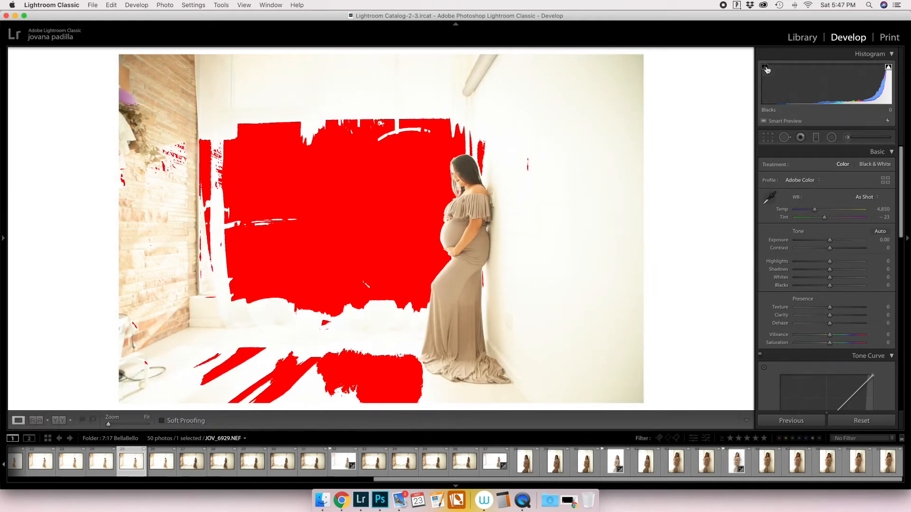
{"action": "left_click", "coordinate": [889, 68]}
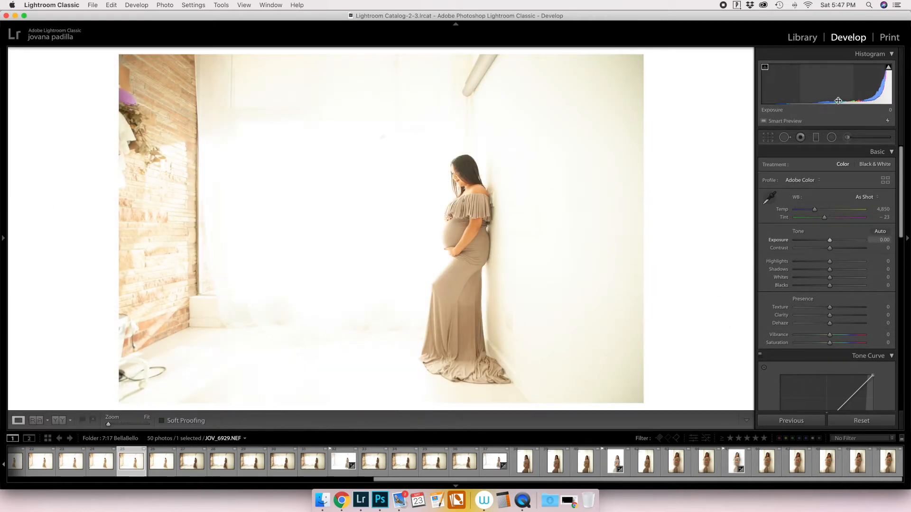
- Lower the exposure to -1.06 and set the white balance by sampling a darker neutral area of the wall
{"action": "left_click_drag", "start_coordinate": [834, 85], "coordinate": [813, 85]}
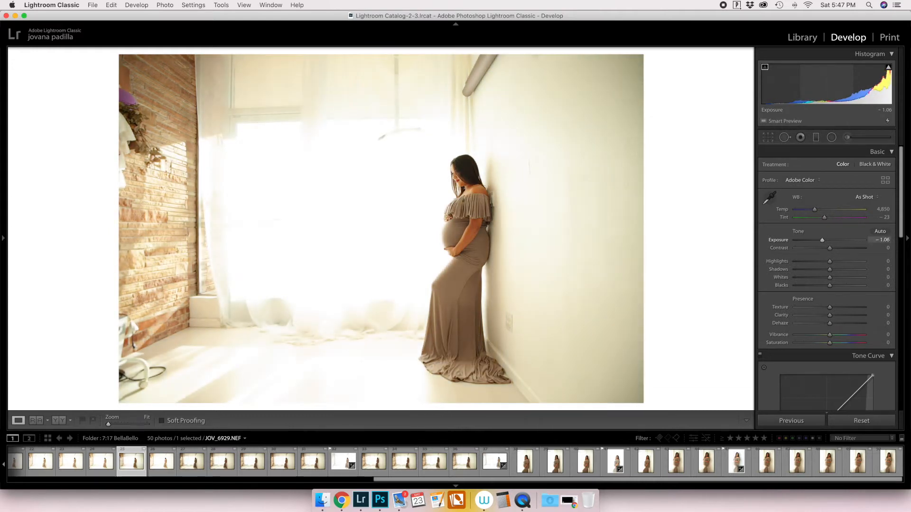
{"action": "left_click", "coordinate": [769, 198]}
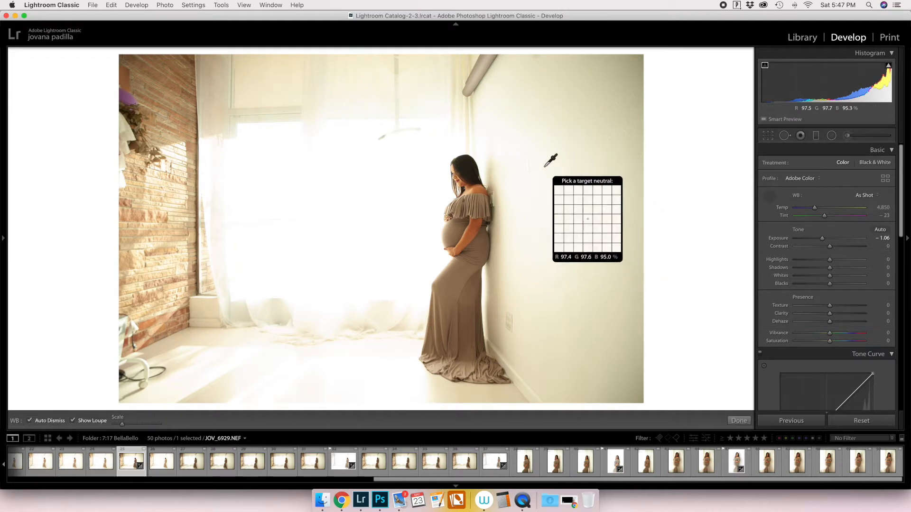
{"action": "left_click", "coordinate": [543, 164]}
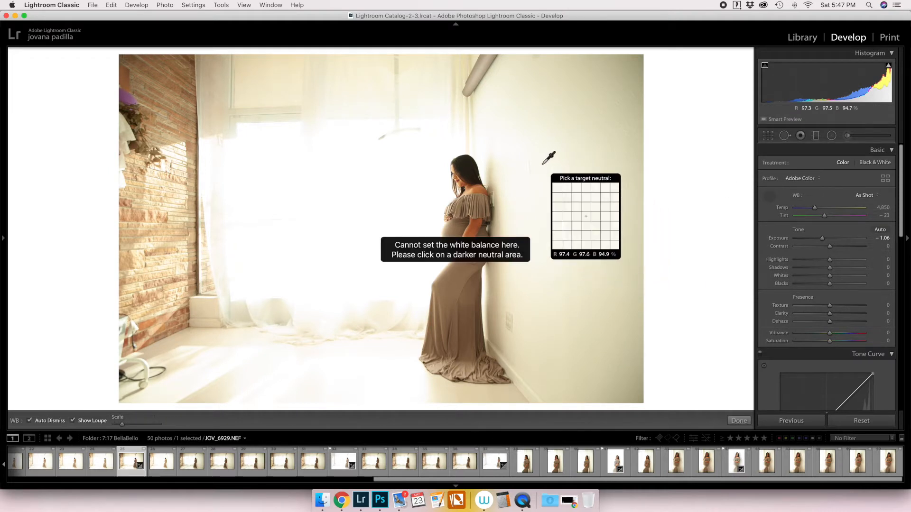
{"action": "left_click", "coordinate": [599, 162]}
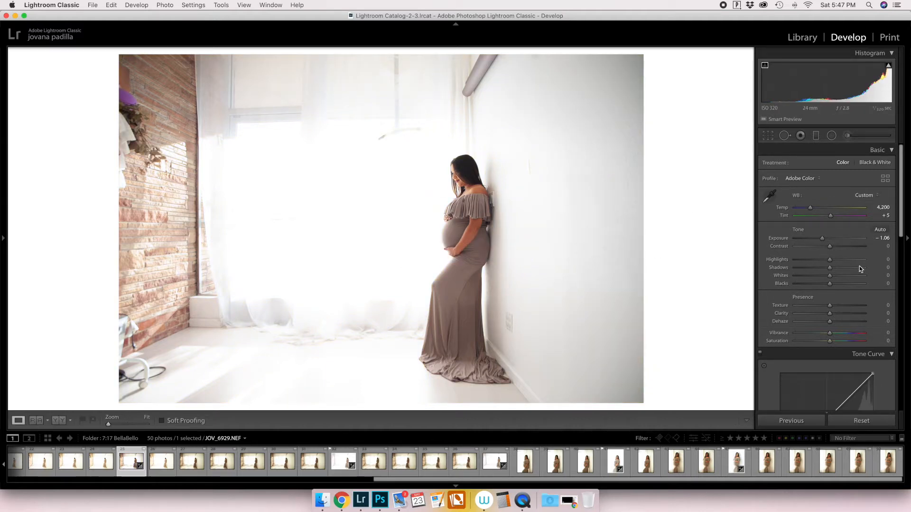
- Straighten the photo along the window's horizontal edge to an angle of about 2.45 and apply the crop
{"action": "scroll", "coordinate": [856, 270], "scroll_direction": "down", "scroll_amount": 5}
{"action": "scroll", "coordinate": [765, 154], "scroll_direction": "down", "scroll_amount": 1}
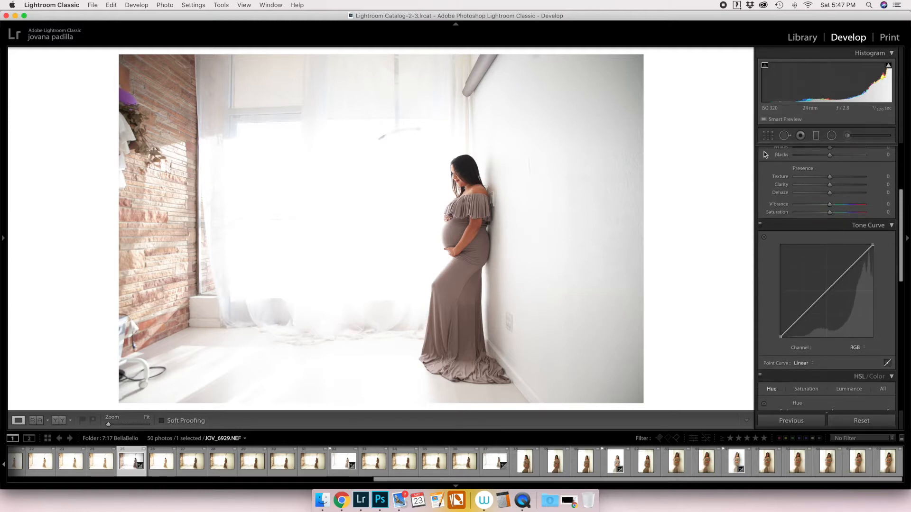
{"action": "left_click", "coordinate": [771, 136]}
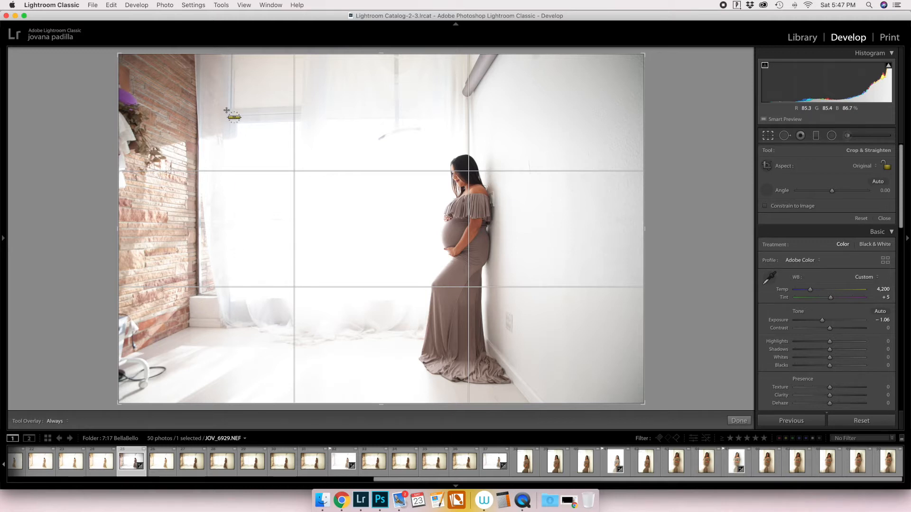
{"action": "left_click_drag", "start_coordinate": [226, 109], "coordinate": [304, 112]}
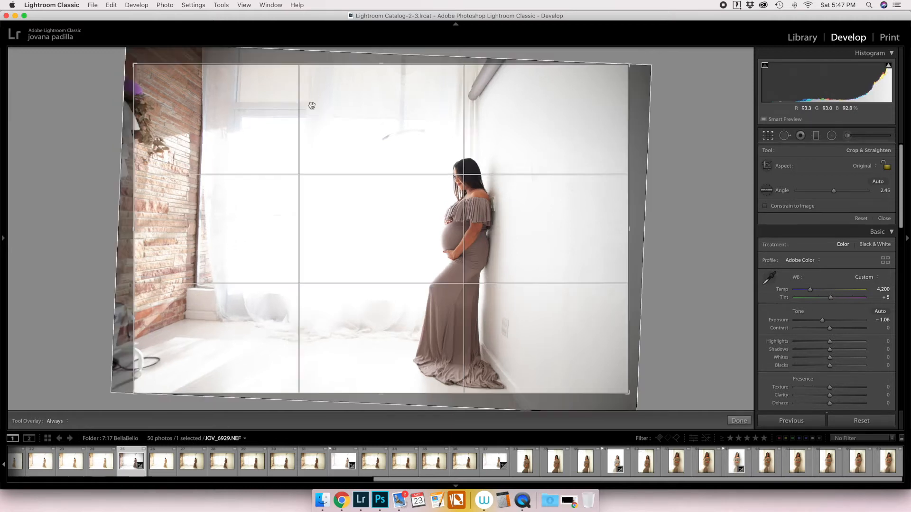
{"action": "key", "text": "Return"}
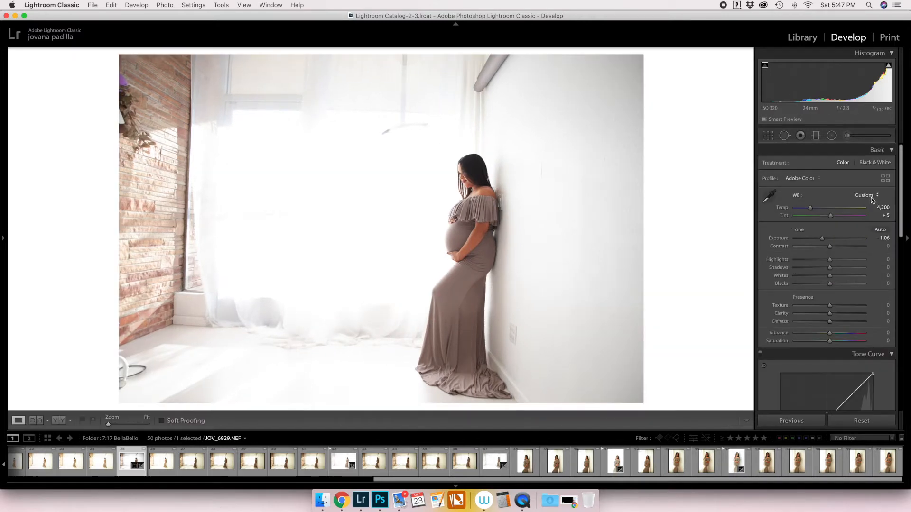
- Enable lens profile corrections for the photo
{"action": "scroll", "coordinate": [849, 228], "scroll_direction": "down", "scroll_amount": 3}
{"action": "scroll", "coordinate": [849, 227], "scroll_direction": "down", "scroll_amount": 10}
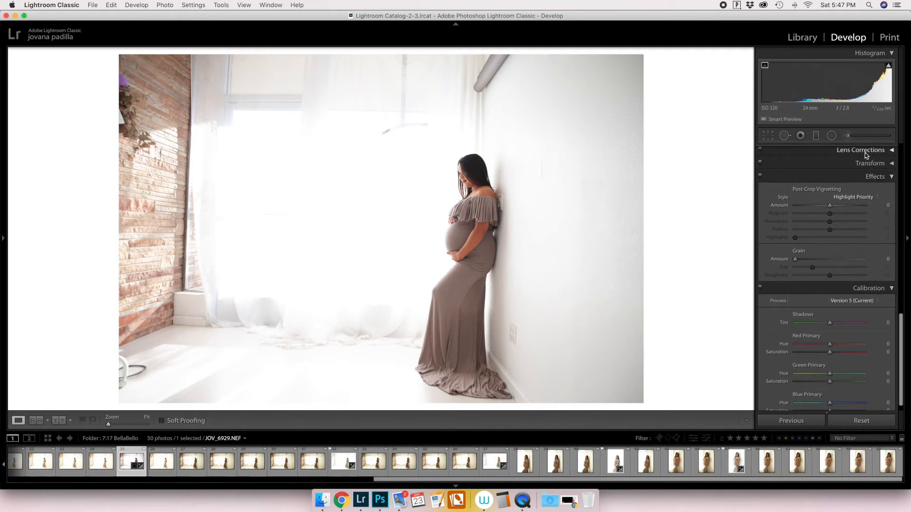
{"action": "left_click", "coordinate": [864, 152]}
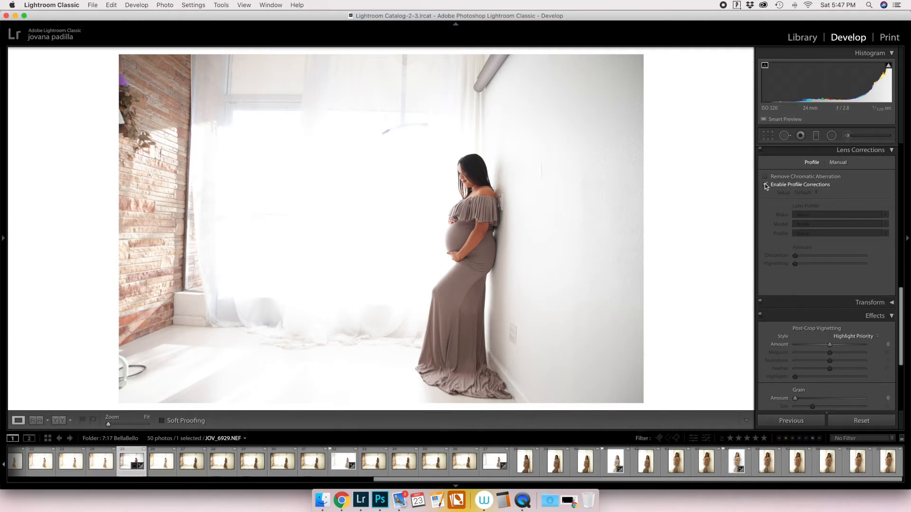
{"action": "left_click", "coordinate": [765, 185]}
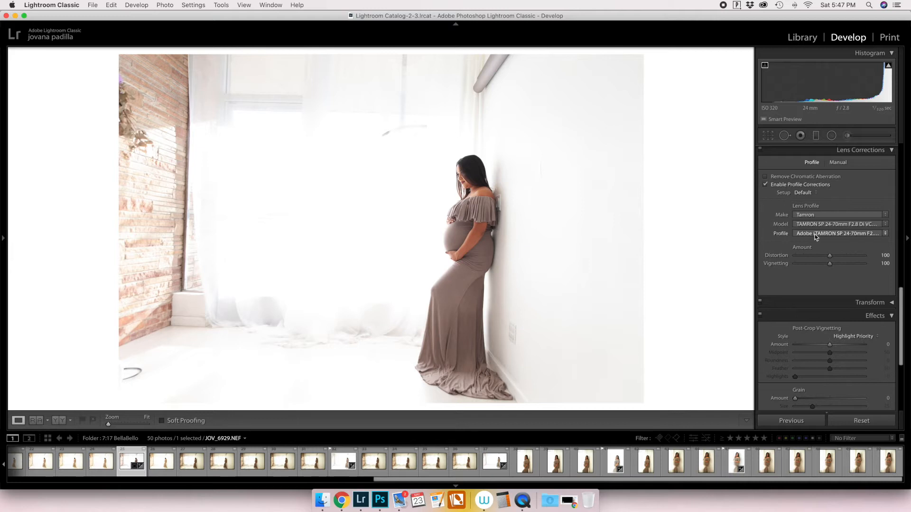
- Apply the Auto Upright perspective correction to the photo
{"action": "scroll", "coordinate": [815, 233], "scroll_direction": "down", "scroll_amount": 2}
{"action": "left_click", "coordinate": [834, 270]}
{"action": "scroll", "coordinate": [828, 280], "scroll_direction": "down", "scroll_amount": 1}
{"action": "left_click", "coordinate": [825, 278]}
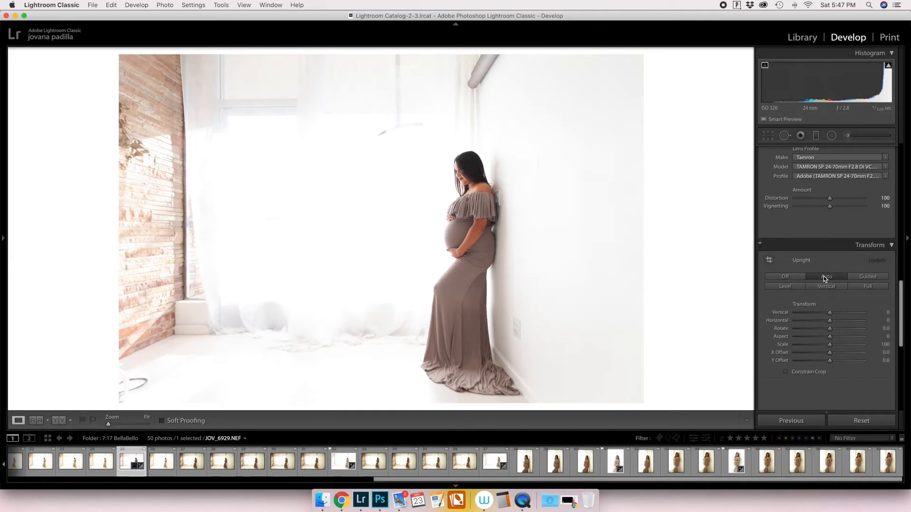
- Set the saturation of the green, aqua, blue, purple and magenta colors to -100
{"action": "scroll", "coordinate": [827, 238], "scroll_direction": "up", "scroll_amount": 9}
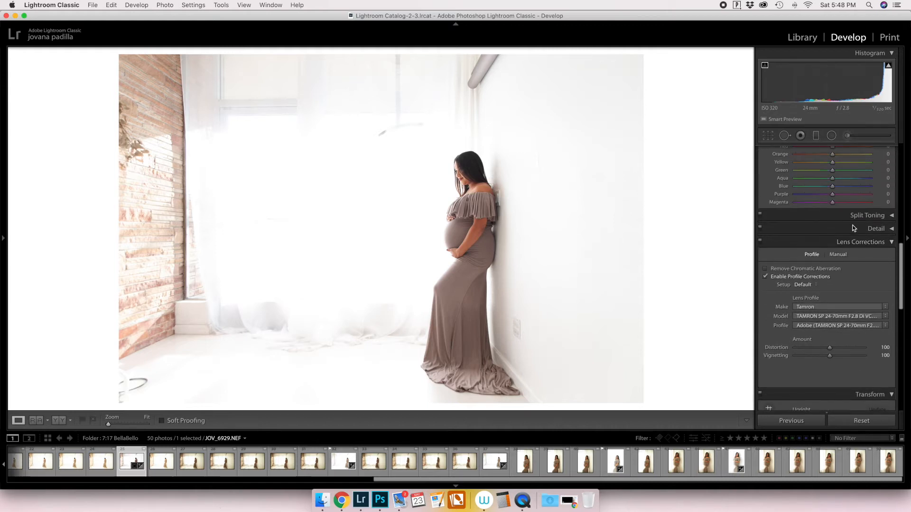
{"action": "scroll", "coordinate": [854, 225], "scroll_direction": "up", "scroll_amount": 3}
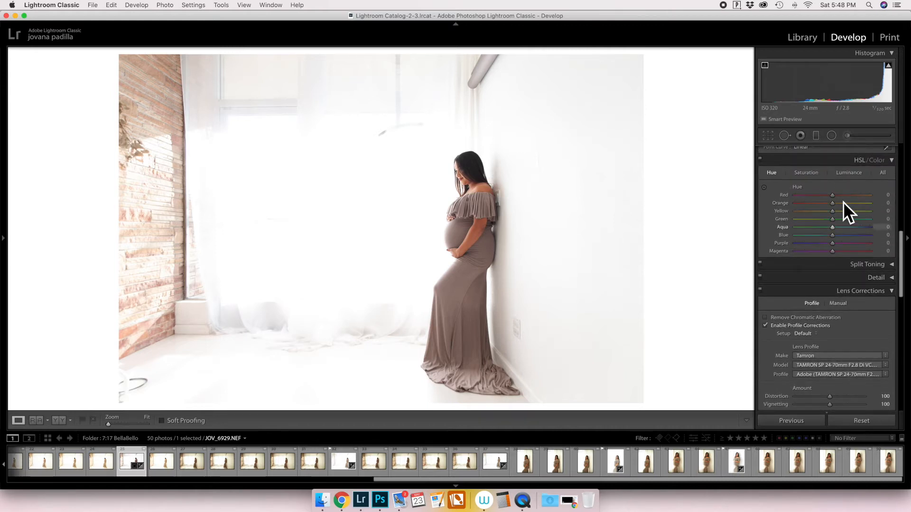
{"action": "left_click", "coordinate": [805, 173]}
{"action": "left_click_drag", "start_coordinate": [832, 227], "coordinate": [684, 223]}
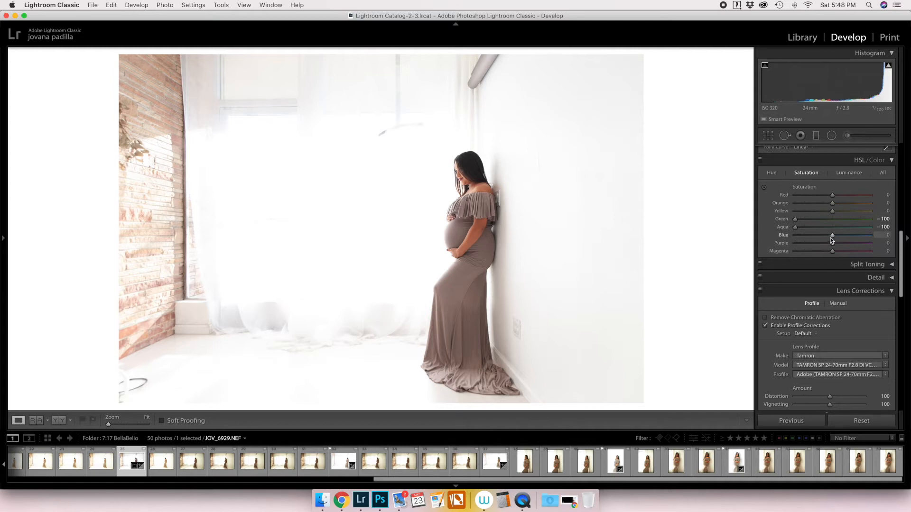
{"action": "left_click_drag", "start_coordinate": [814, 236], "coordinate": [762, 230]}
{"action": "left_click_drag", "start_coordinate": [846, 244], "coordinate": [776, 238]}
{"action": "left_click_drag", "start_coordinate": [886, 255], "coordinate": [785, 252]}
- Reduce the saturation of the yellow tones to about -33
{"action": "scroll", "coordinate": [857, 221], "scroll_direction": "up", "scroll_amount": 2}
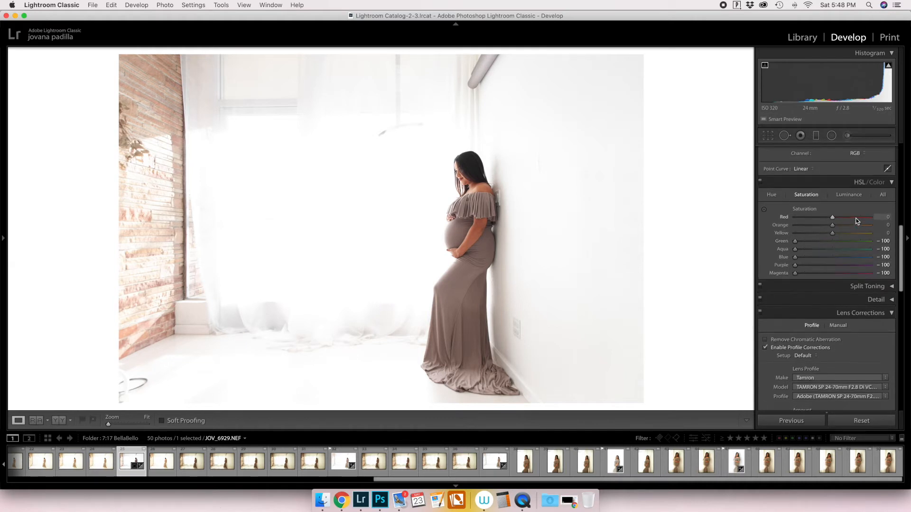
{"action": "scroll", "coordinate": [856, 221], "scroll_direction": "up", "scroll_amount": 3}
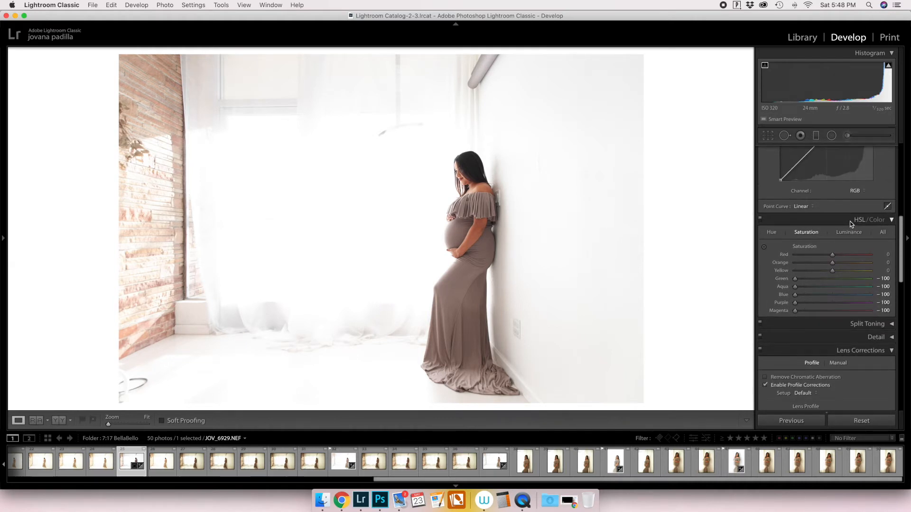
{"action": "scroll", "coordinate": [849, 221], "scroll_direction": "up", "scroll_amount": 2}
{"action": "left_click_drag", "start_coordinate": [815, 291], "coordinate": [797, 289]}
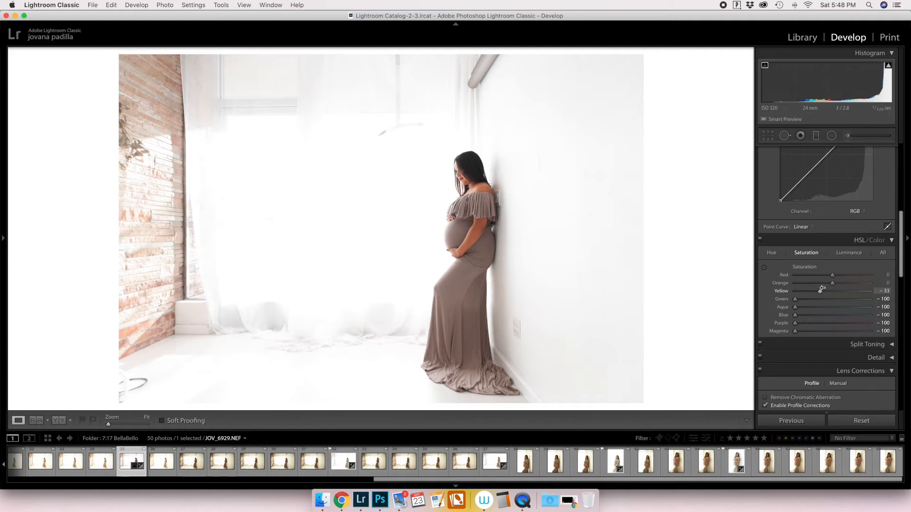
- Raise the luminance of the yellow tones to +75
{"action": "left_click", "coordinate": [842, 255]}
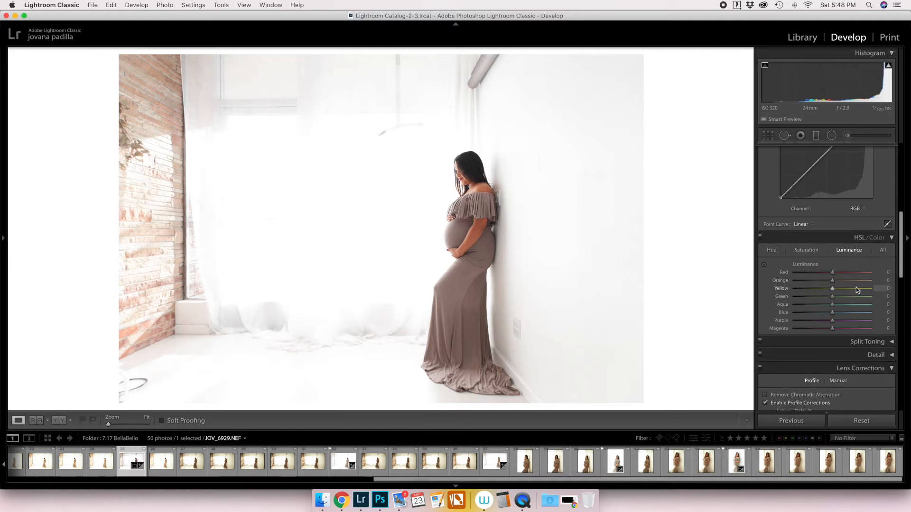
{"action": "left_click_drag", "start_coordinate": [856, 287], "coordinate": [886, 292]}
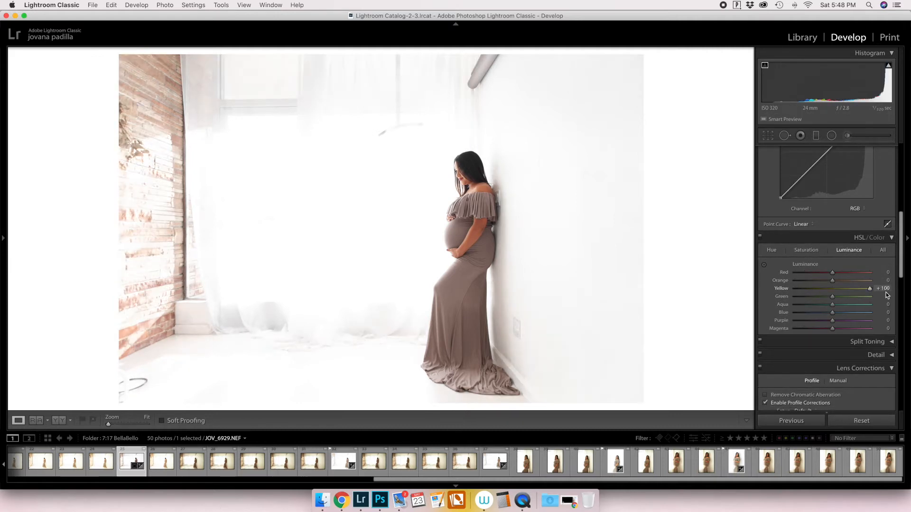
{"action": "left_click_drag", "start_coordinate": [809, 285], "coordinate": [870, 298]}
- Compare the edited photo with its original version, returning to the edited view
{"action": "scroll", "coordinate": [853, 252], "scroll_direction": "up", "scroll_amount": 2}
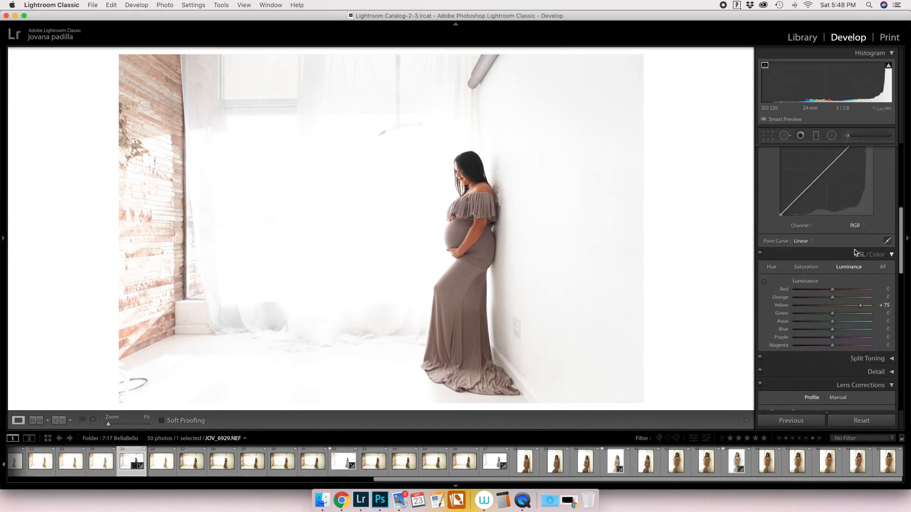
{"action": "scroll", "coordinate": [854, 249], "scroll_direction": "up", "scroll_amount": 5}
{"action": "key", "text": "backslash"}
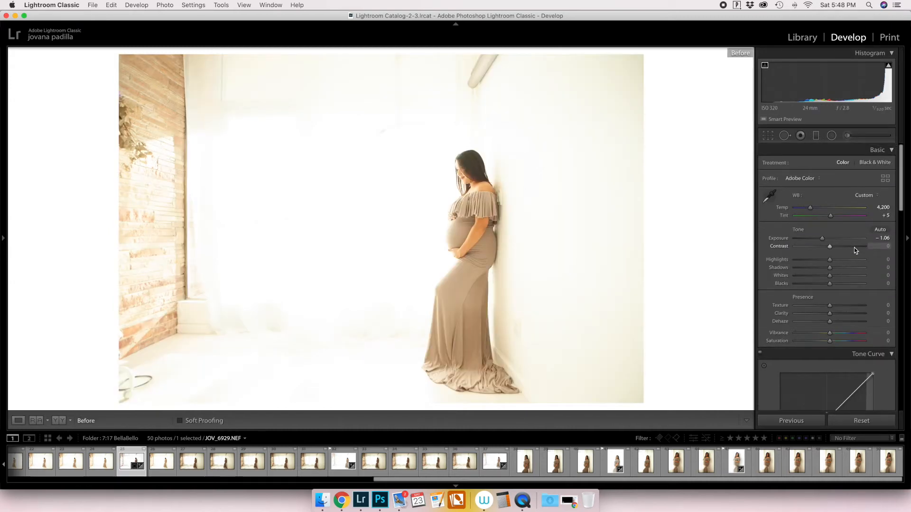
{"action": "key", "text": "backslash"}
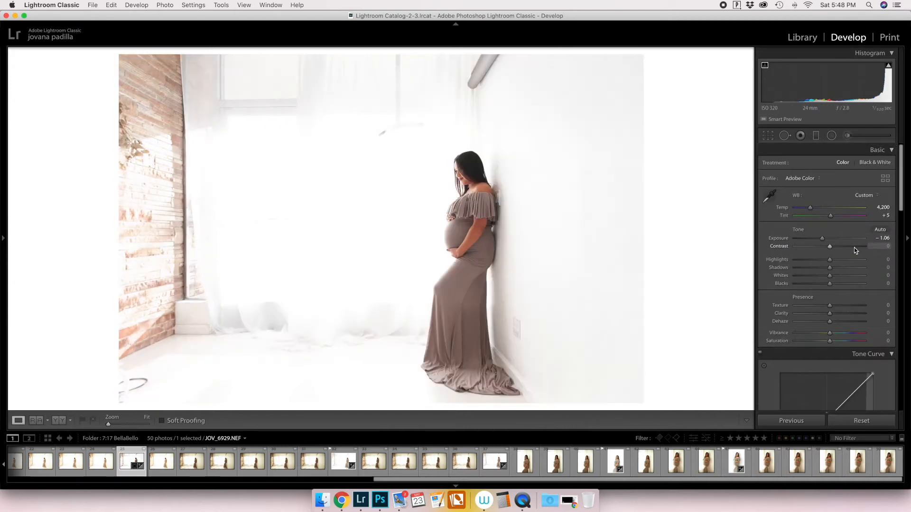
- Heal the dark curved mark on the bright window curtain using the Spot Removal brush at size 78
{"action": "left_click", "coordinate": [785, 136]}
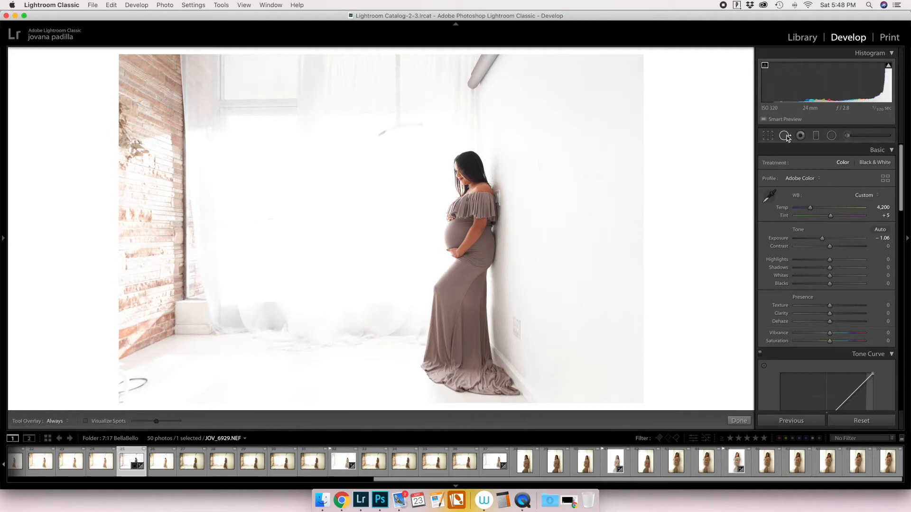
{"action": "scroll", "coordinate": [203, 142], "scroll_direction": "up", "scroll_amount": 5}
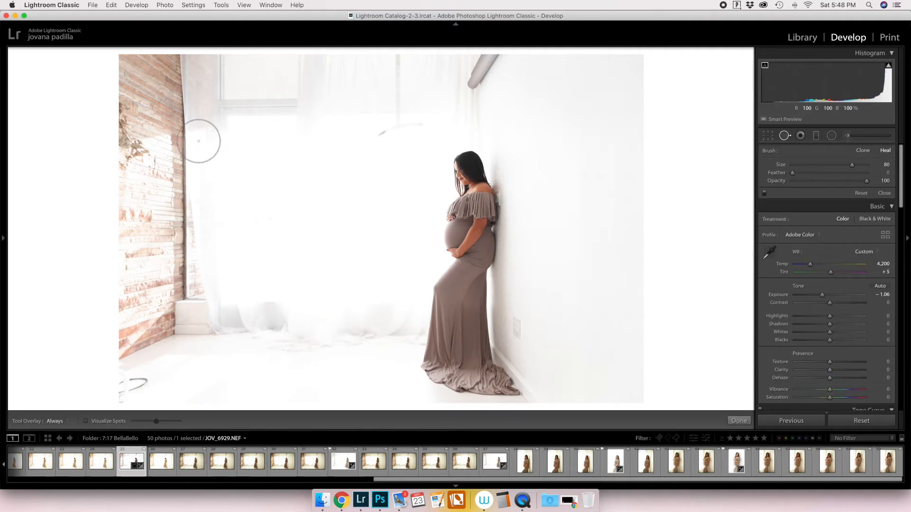
{"action": "scroll", "coordinate": [408, 114], "scroll_direction": "down", "scroll_amount": 3}
{"action": "scroll", "coordinate": [443, 110], "scroll_direction": "down", "scroll_amount": 3}
{"action": "left_click_drag", "start_coordinate": [418, 126], "coordinate": [399, 126]}
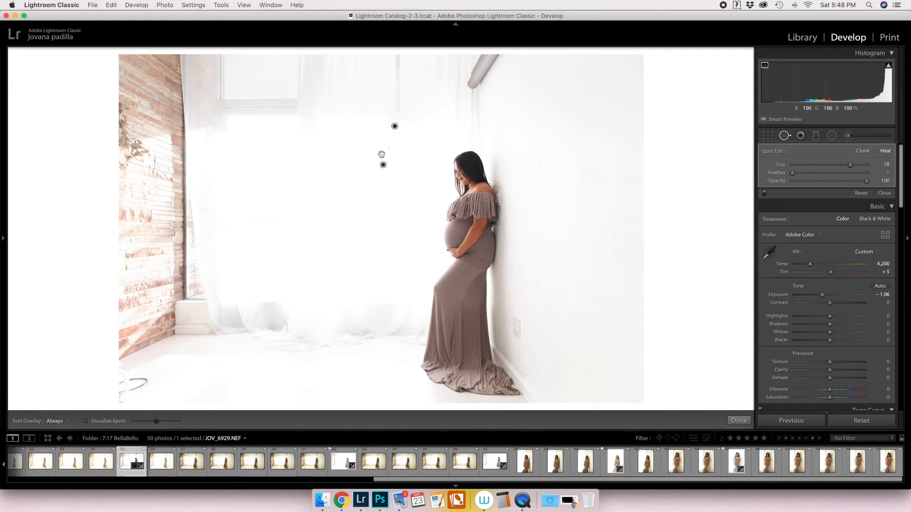
- Heal the grey roller at the top of the wall with a source beside it, and heal the small wall mark at size 76
{"action": "left_click_drag", "start_coordinate": [474, 81], "coordinate": [496, 49]}
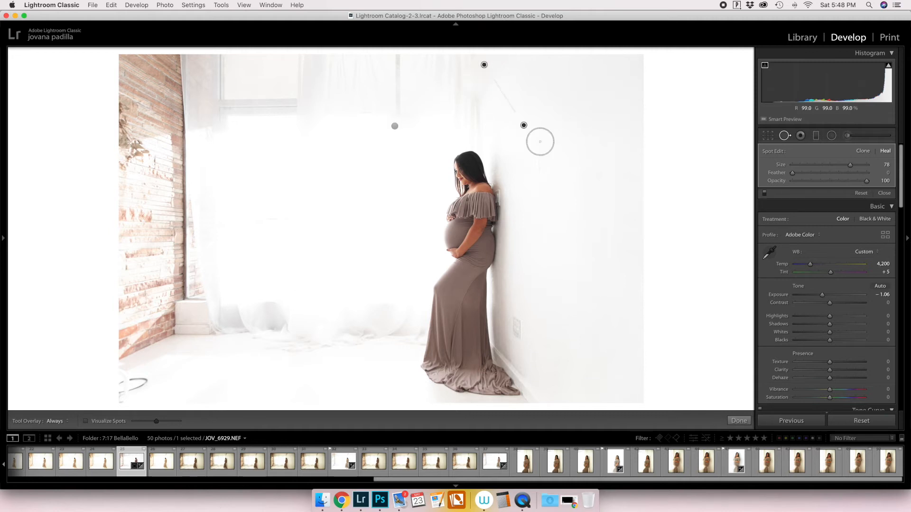
{"action": "left_click_drag", "start_coordinate": [521, 124], "coordinate": [478, 116]}
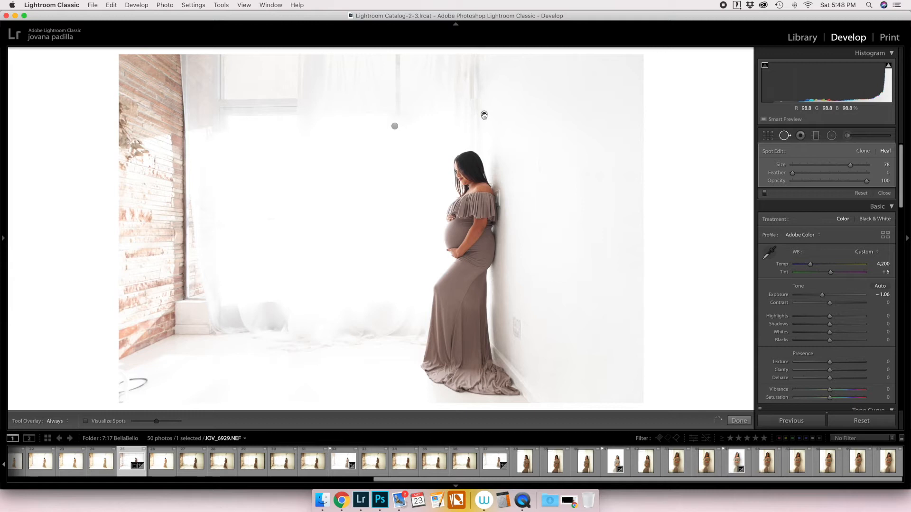
{"action": "left_click", "coordinate": [538, 163]}
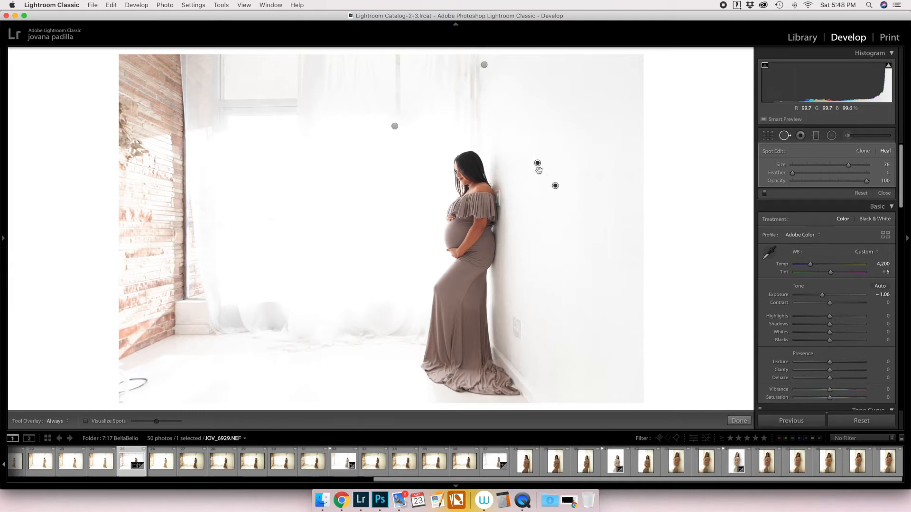
- Heal the wall outlet and the marks behind the woman's back at brush size 45, and finish spot removal
{"action": "left_click_drag", "start_coordinate": [504, 325], "coordinate": [515, 335]}
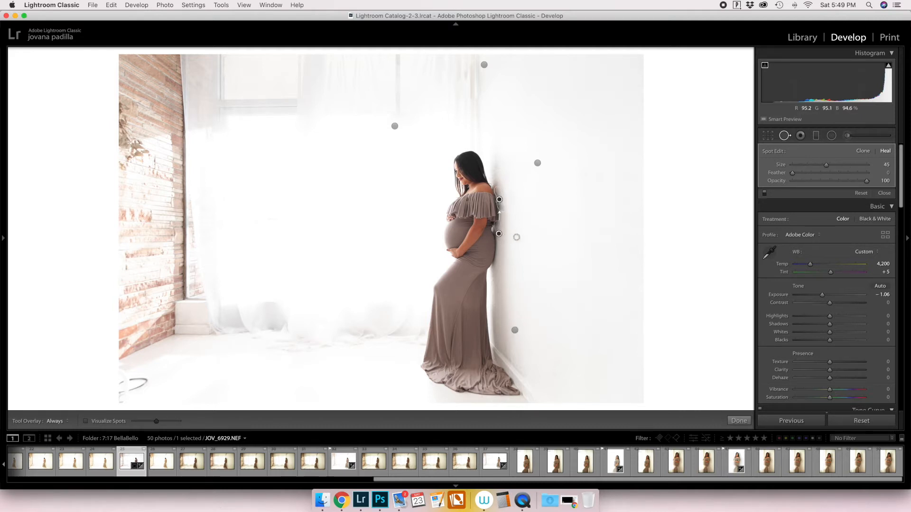
{"action": "left_click", "coordinate": [533, 234]}
{"action": "key", "text": "q"}
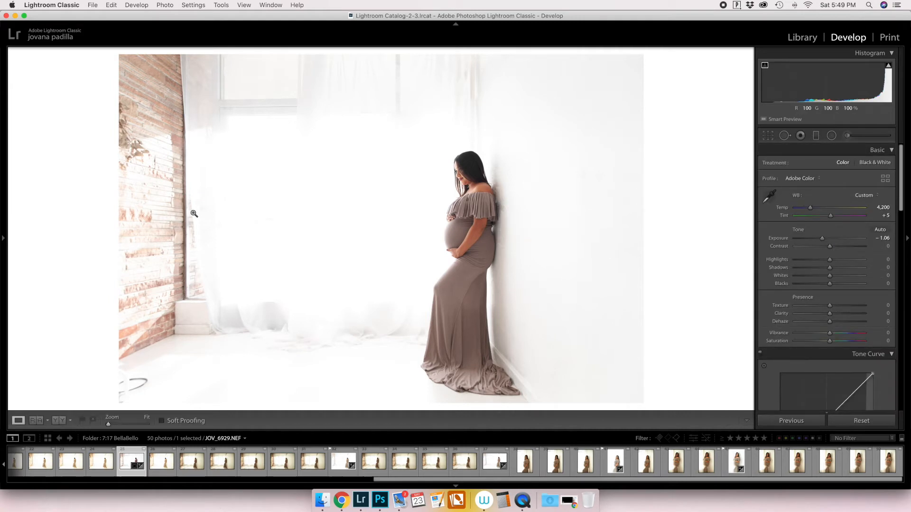
- Heal away the brick wall and dark curtain edge with the Spot Removal brush at size 79, sampling from the bright window area
{"action": "left_click", "coordinate": [784, 136]}
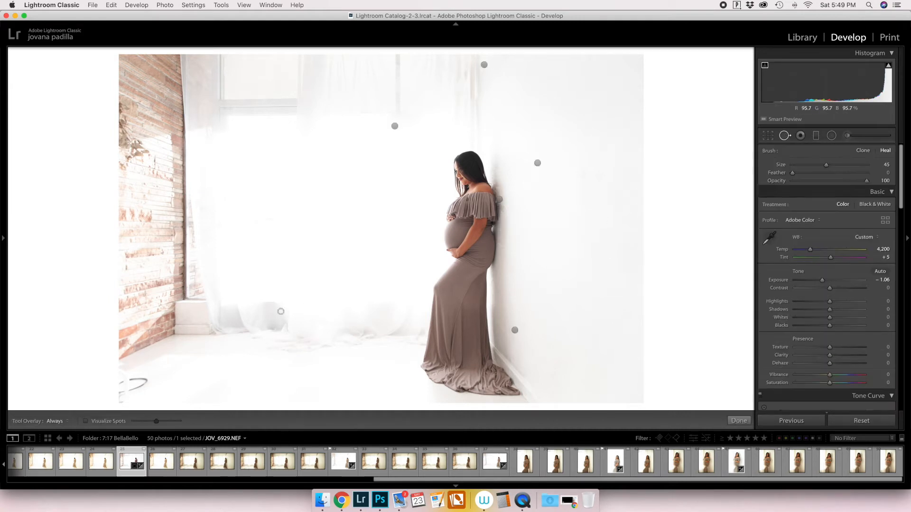
{"action": "mouse_move", "coordinate": [124, 348]}
{"action": "left_mouse_down"}
{"action": "mouse_move", "coordinate": [190, 323]}
{"action": "mouse_move", "coordinate": [216, 323]}
{"action": "mouse_move", "coordinate": [192, 137]}
{"action": "mouse_move", "coordinate": [195, 31]}
{"action": "left_mouse_up"}
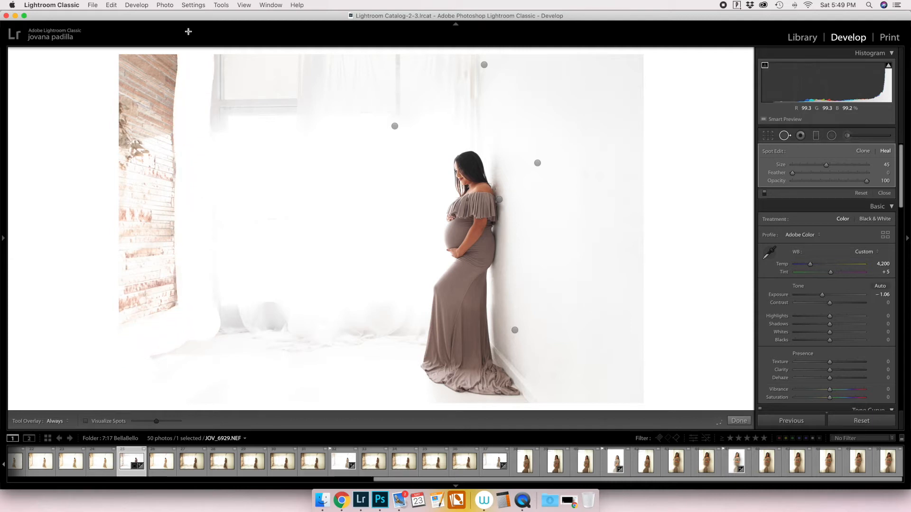
{"action": "mouse_move", "coordinate": [106, 336]}
{"action": "left_mouse_down"}
{"action": "mouse_move", "coordinate": [176, 308]}
{"action": "mouse_move", "coordinate": [111, 305]}
{"action": "mouse_move", "coordinate": [196, 278]}
{"action": "mouse_move", "coordinate": [79, 260]}
{"action": "mouse_move", "coordinate": [185, 220]}
{"action": "mouse_move", "coordinate": [120, 211]}
{"action": "mouse_move", "coordinate": [79, 188]}
{"action": "mouse_move", "coordinate": [183, 160]}
{"action": "mouse_move", "coordinate": [164, 133]}
{"action": "mouse_move", "coordinate": [88, 114]}
{"action": "mouse_move", "coordinate": [105, 47]}
{"action": "mouse_move", "coordinate": [130, 28]}
{"action": "left_mouse_up"}
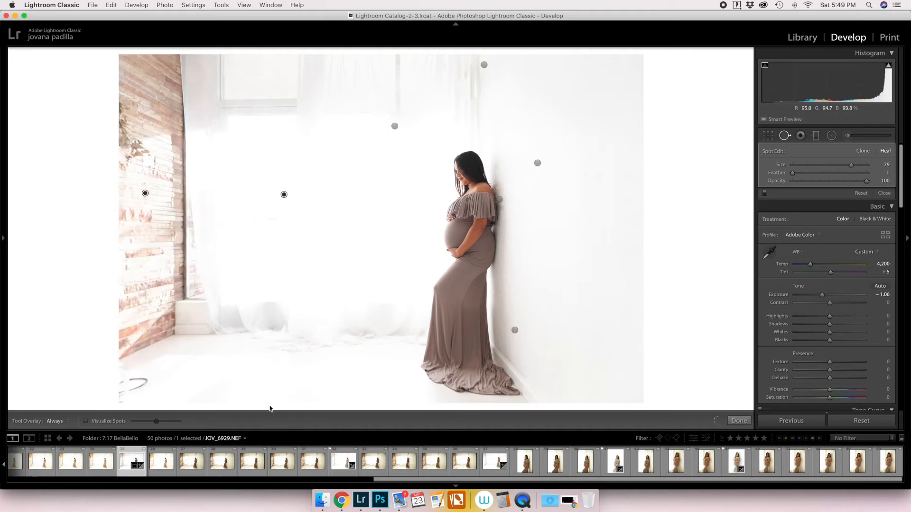
{"action": "key", "text": "Return"}
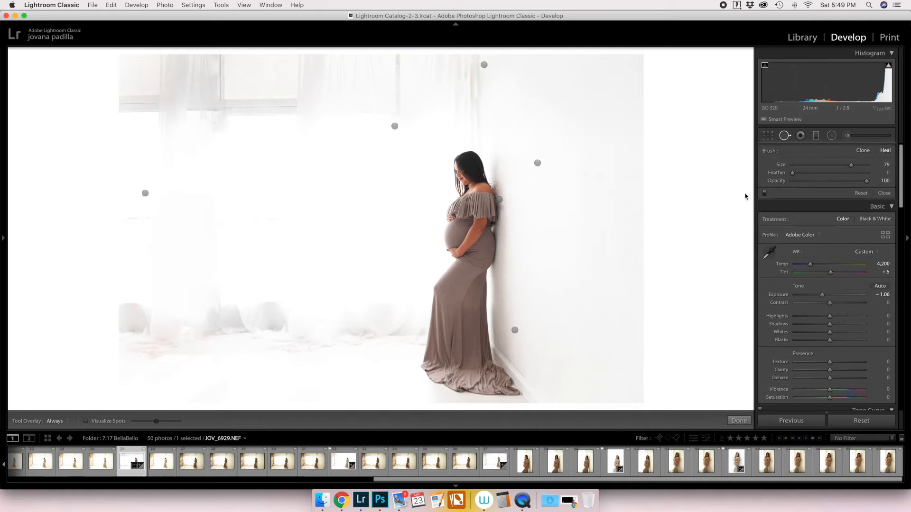
- Paint an adjustment brush at size 31 over the window area and floor, using Exposure −0.30, Clarity −18, Dehaze 100 and Saturation −77
{"action": "left_click", "coordinate": [846, 139]}
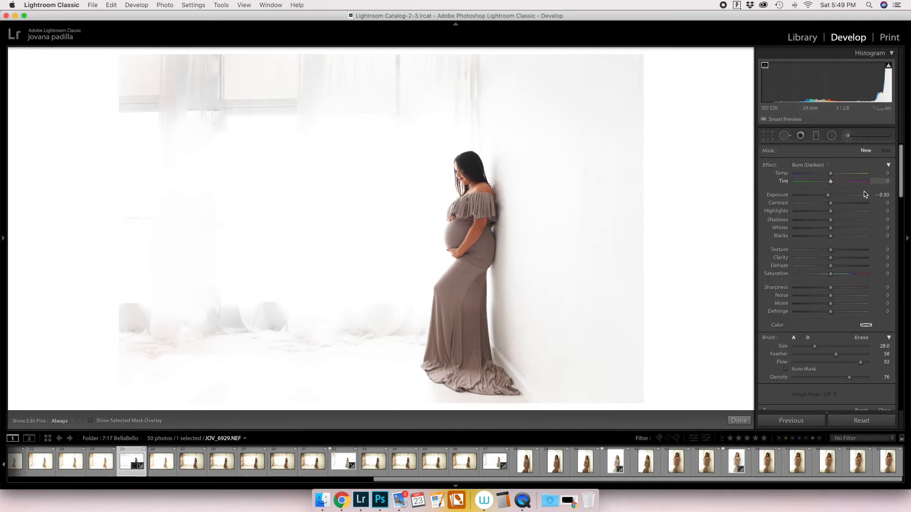
{"action": "mouse_move", "coordinate": [830, 266]}
{"action": "left_mouse_down"}
{"action": "mouse_move", "coordinate": [814, 268]}
{"action": "mouse_move", "coordinate": [880, 265]}
{"action": "mouse_move", "coordinate": [821, 274]}
{"action": "mouse_move", "coordinate": [793, 255]}
{"action": "mouse_move", "coordinate": [823, 259]}
{"action": "left_mouse_up"}
{"action": "key", "text": "h"}
{"action": "scroll", "coordinate": [233, 203], "scroll_direction": "up", "scroll_amount": 3}
{"action": "mouse_move", "coordinate": [233, 205]}
{"action": "left_mouse_down"}
{"action": "mouse_move", "coordinate": [259, 384]}
{"action": "mouse_move", "coordinate": [252, 328]}
{"action": "mouse_move", "coordinate": [252, 368]}
{"action": "mouse_move", "coordinate": [244, 335]}
{"action": "left_mouse_up"}
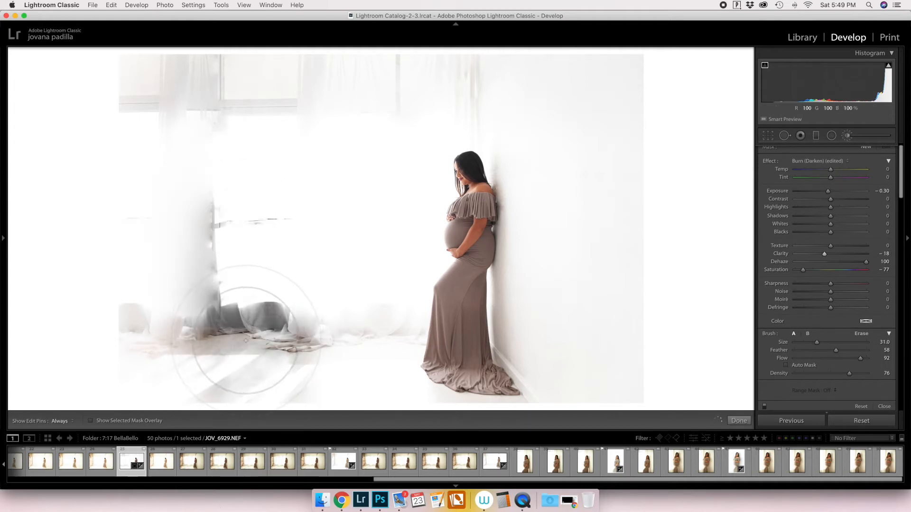
- Set the brush mask's Dehaze to −100 and extend the mask over the upper windows, curtains and remaining floor
{"action": "key", "text": "h"}
{"action": "left_click_drag", "start_coordinate": [866, 261], "coordinate": [776, 266]}
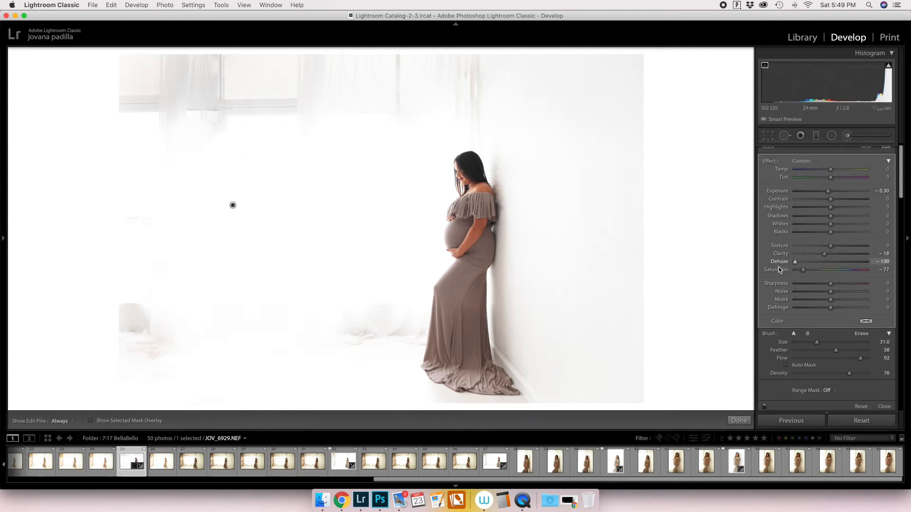
{"action": "key", "text": "h"}
{"action": "mouse_move", "coordinate": [176, 75]}
{"action": "left_mouse_down"}
{"action": "mouse_move", "coordinate": [179, 61]}
{"action": "mouse_move", "coordinate": [142, 126]}
{"action": "mouse_move", "coordinate": [238, 126]}
{"action": "mouse_move", "coordinate": [150, 40]}
{"action": "left_mouse_up"}
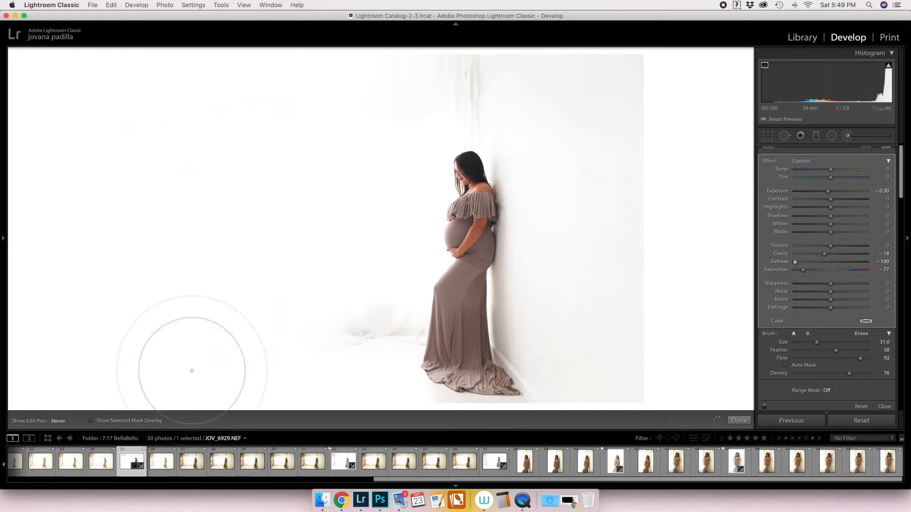
{"action": "key", "text": "h"}
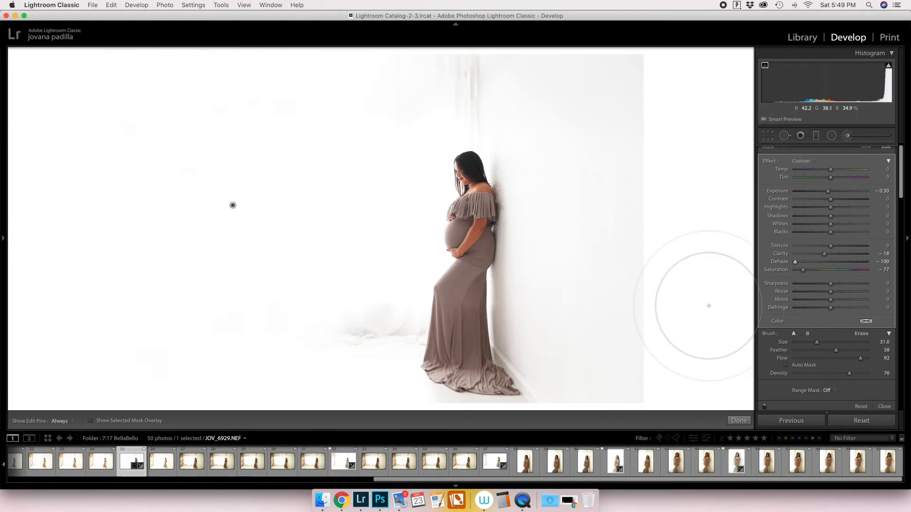
- Turn on Auto Mask and paint at brush size 16 over the curtains beside the woman and the wall behind her
{"action": "left_click", "coordinate": [786, 365]}
{"action": "scroll", "coordinate": [584, 341], "scroll_direction": "down", "scroll_amount": 5}
{"action": "key", "text": "h"}
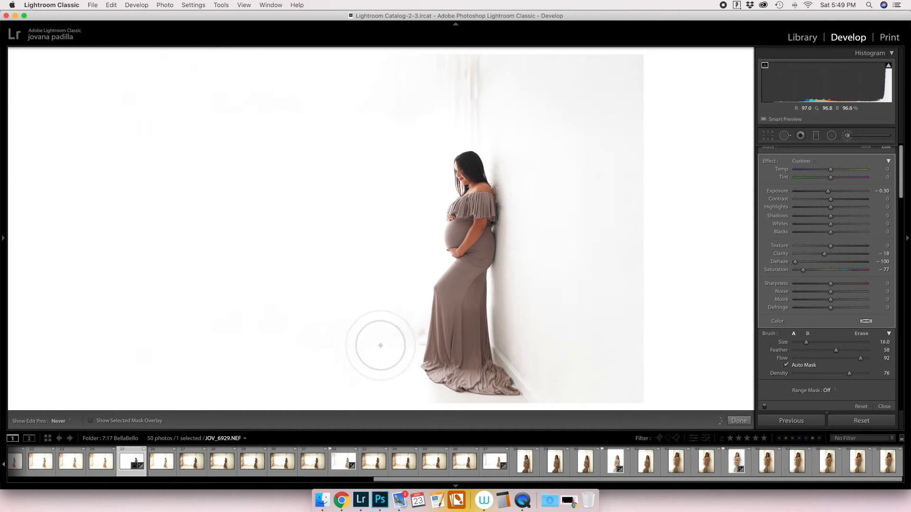
{"action": "mouse_move", "coordinate": [383, 241]}
{"action": "left_mouse_down"}
{"action": "mouse_move", "coordinate": [395, 159]}
{"action": "mouse_move", "coordinate": [460, 61]}
{"action": "mouse_move", "coordinate": [442, 105]}
{"action": "mouse_move", "coordinate": [395, 96]}
{"action": "mouse_move", "coordinate": [455, 64]}
{"action": "mouse_move", "coordinate": [508, 99]}
{"action": "mouse_move", "coordinate": [395, 101]}
{"action": "mouse_move", "coordinate": [522, 113]}
{"action": "mouse_move", "coordinate": [360, 109]}
{"action": "mouse_move", "coordinate": [520, 103]}
{"action": "mouse_move", "coordinate": [347, 82]}
{"action": "mouse_move", "coordinate": [301, 96]}
{"action": "left_mouse_up"}
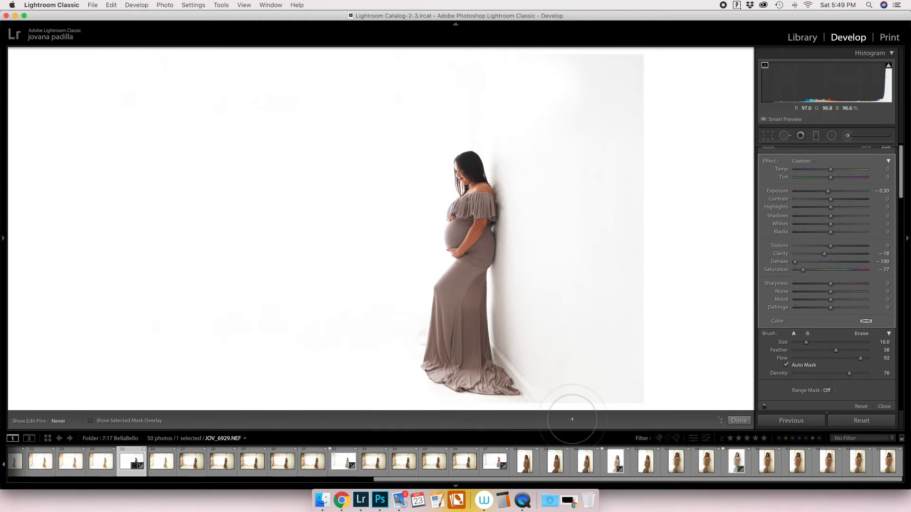
{"action": "mouse_move", "coordinate": [520, 352]}
{"action": "left_mouse_down"}
{"action": "mouse_move", "coordinate": [514, 327]}
{"action": "mouse_move", "coordinate": [515, 345]}
{"action": "mouse_move", "coordinate": [527, 303]}
{"action": "mouse_move", "coordinate": [512, 300]}
{"action": "mouse_move", "coordinate": [522, 223]}
{"action": "mouse_move", "coordinate": [514, 265]}
{"action": "mouse_move", "coordinate": [512, 229]}
{"action": "mouse_move", "coordinate": [508, 237]}
{"action": "mouse_move", "coordinate": [510, 273]}
{"action": "left_mouse_up"}
{"action": "mouse_move", "coordinate": [640, 411]}
{"action": "left_mouse_down"}
{"action": "mouse_move", "coordinate": [618, 117]}
{"action": "mouse_move", "coordinate": [654, 233]}
{"action": "mouse_move", "coordinate": [626, 184]}
{"action": "mouse_move", "coordinate": [627, 10]}
{"action": "mouse_move", "coordinate": [667, 268]}
{"action": "mouse_move", "coordinate": [562, 168]}
{"action": "mouse_move", "coordinate": [564, 113]}
{"action": "mouse_move", "coordinate": [545, 310]}
{"action": "mouse_move", "coordinate": [549, 174]}
{"action": "mouse_move", "coordinate": [504, 276]}
{"action": "mouse_move", "coordinate": [513, 211]}
{"action": "mouse_move", "coordinate": [505, 172]}
{"action": "mouse_move", "coordinate": [513, 182]}
{"action": "mouse_move", "coordinate": [478, 80]}
{"action": "mouse_move", "coordinate": [442, 52]}
{"action": "mouse_move", "coordinate": [554, 89]}
{"action": "mouse_move", "coordinate": [593, 92]}
{"action": "mouse_move", "coordinate": [499, 113]}
{"action": "mouse_move", "coordinate": [528, 144]}
{"action": "mouse_move", "coordinate": [533, 177]}
{"action": "mouse_move", "coordinate": [571, 192]}
{"action": "left_mouse_up"}
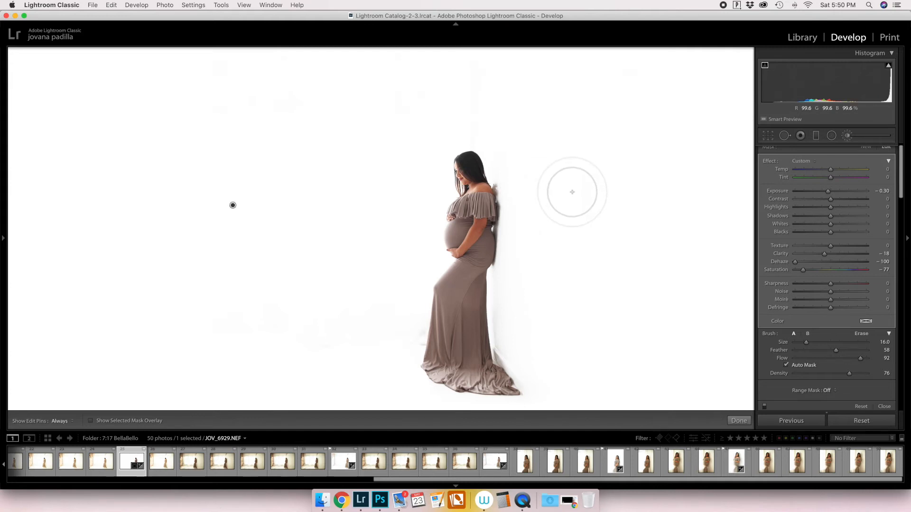
- Paint over the dark shadow along the woman's back with the adjustment brush at size 4 and flow 19
{"action": "scroll", "coordinate": [571, 192], "scroll_direction": "down", "scroll_amount": 5}
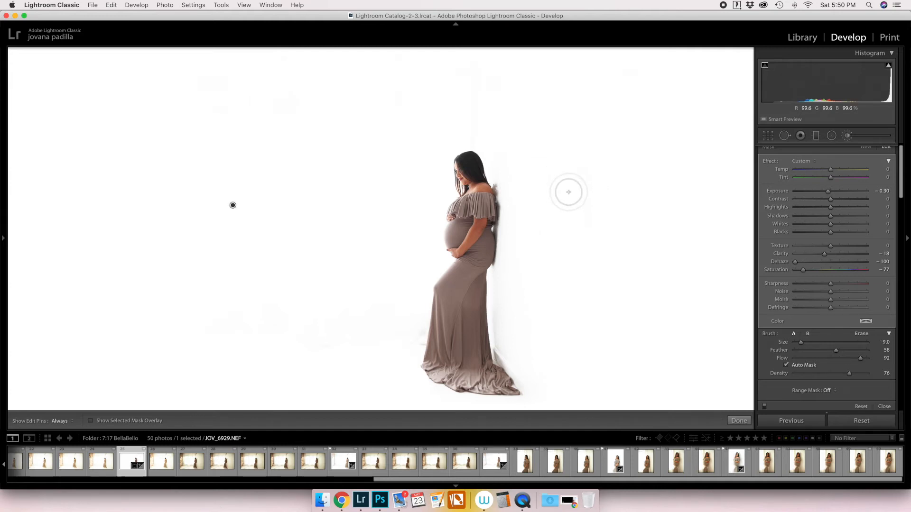
{"action": "key", "text": "cmd+equal"}
{"action": "scroll", "coordinate": [576, 219], "scroll_direction": "down", "scroll_amount": 3}
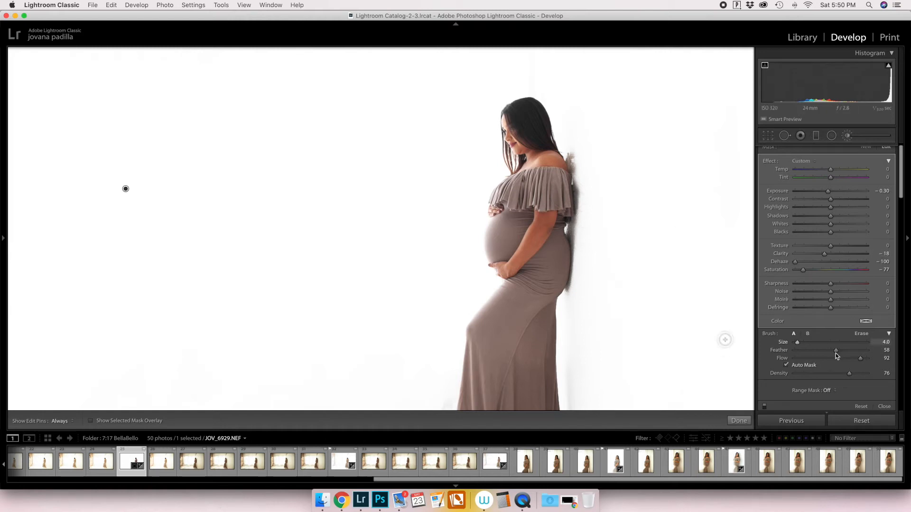
{"action": "left_click_drag", "start_coordinate": [825, 358], "coordinate": [807, 358]}
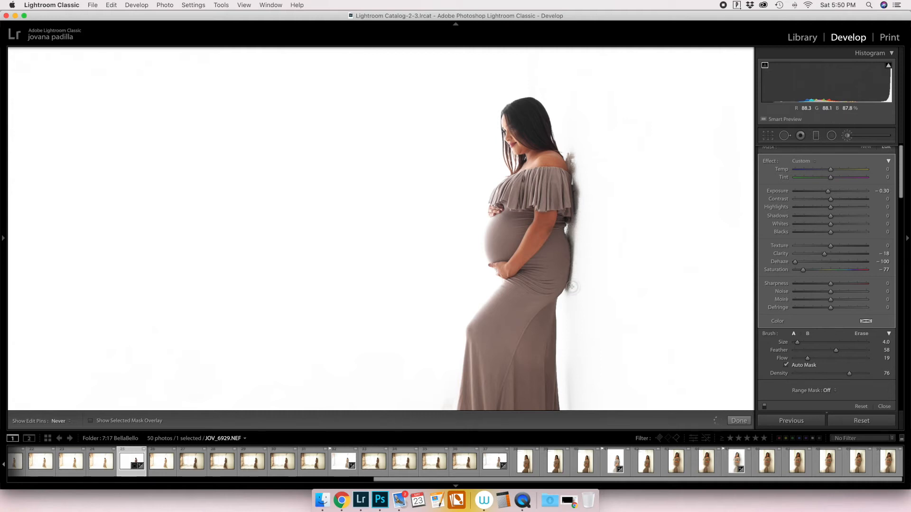
{"action": "mouse_move", "coordinate": [572, 280]}
{"action": "left_mouse_down"}
{"action": "mouse_move", "coordinate": [583, 218]}
{"action": "mouse_move", "coordinate": [572, 168]}
{"action": "mouse_move", "coordinate": [584, 167]}
{"action": "left_mouse_up"}
{"action": "key", "text": "h"}
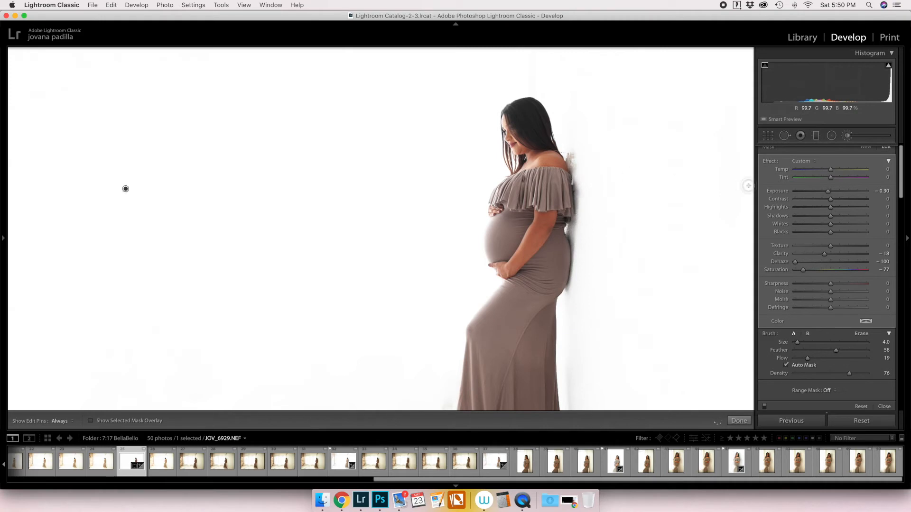
- Set the brush mask's Clarity to −100 and its Dehaze to −18
{"action": "key", "text": "super+minus"}
{"action": "key", "text": "super+equal"}
{"action": "left_click", "coordinate": [803, 254]}
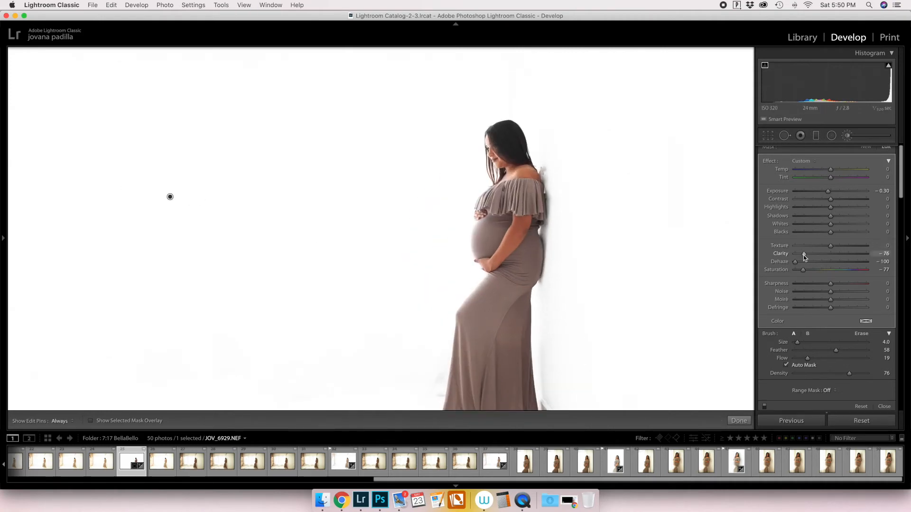
{"action": "key", "text": "super+minus"}
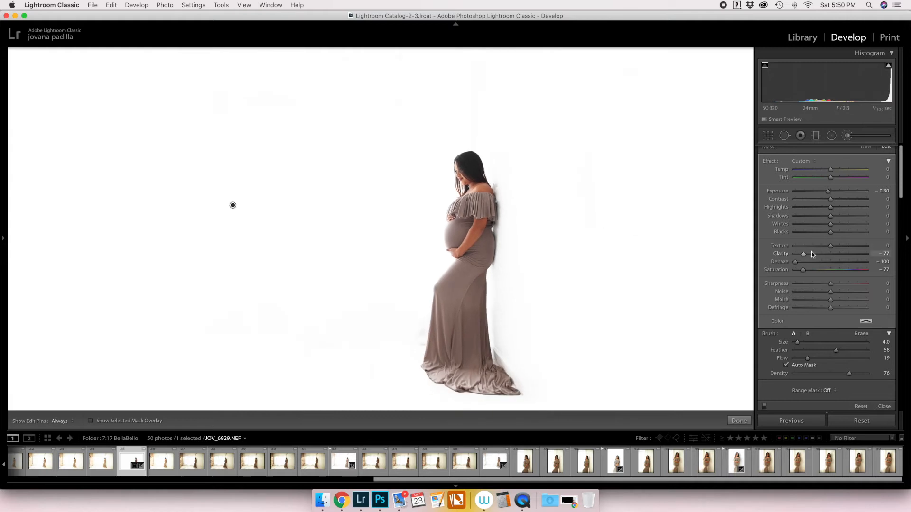
{"action": "left_click", "coordinate": [825, 255]}
{"action": "left_click", "coordinate": [824, 263]}
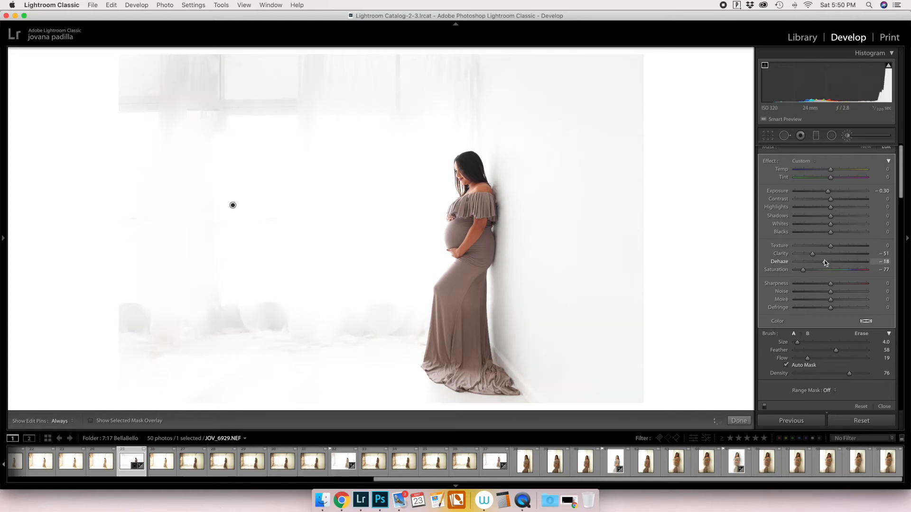
{"action": "left_click", "coordinate": [825, 261]}
- Refine the mask along the woman's back at brush size 3 and flow 58, and turn off Auto Mask
{"action": "key", "text": "super+equal"}
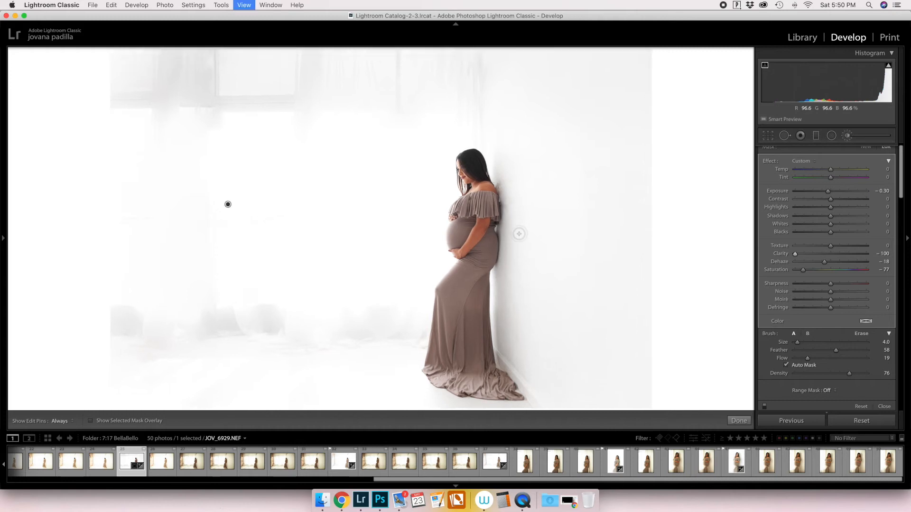
{"action": "left_click", "coordinate": [836, 359]}
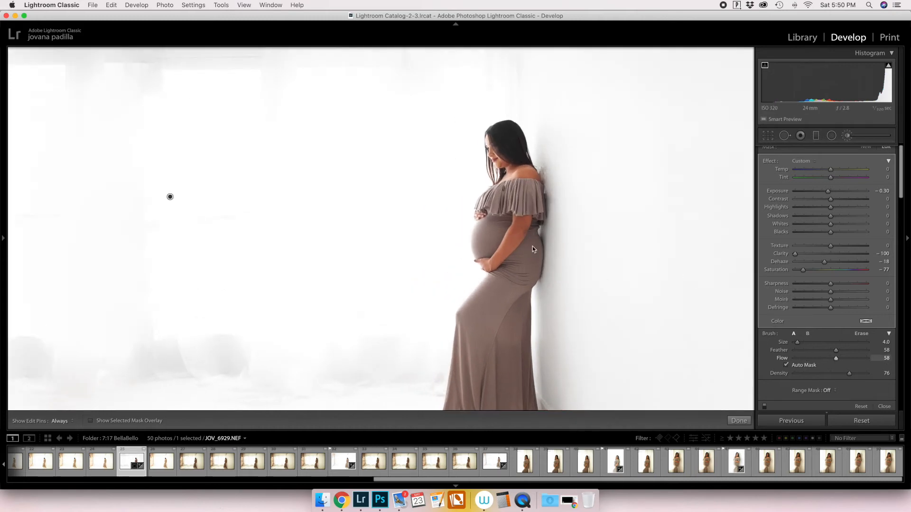
{"action": "key", "text": "h"}
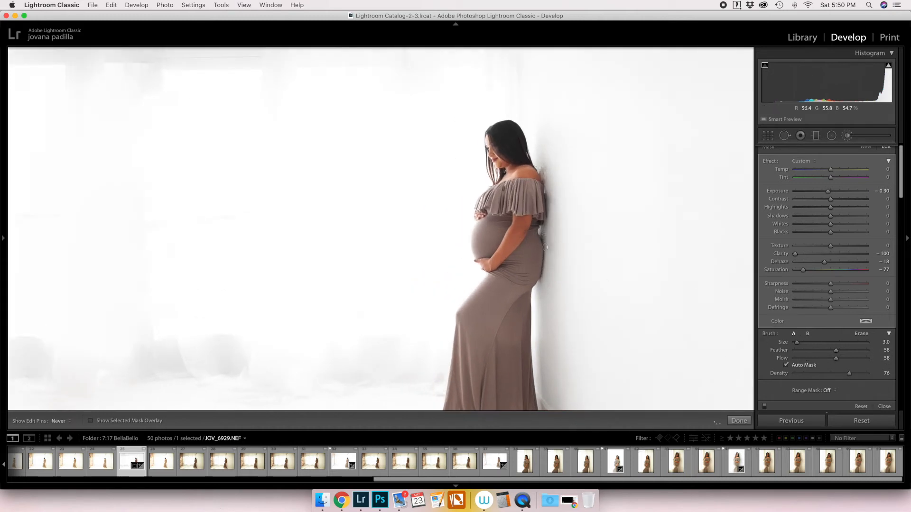
{"action": "key", "text": "h"}
{"action": "key", "text": "a"}
- Set the brush mask's Dehaze to −30 and its Texture to −100
{"action": "key", "text": "h"}
{"action": "key", "text": "h"}
{"action": "left_click_drag", "start_coordinate": [826, 265], "coordinate": [765, 246]}
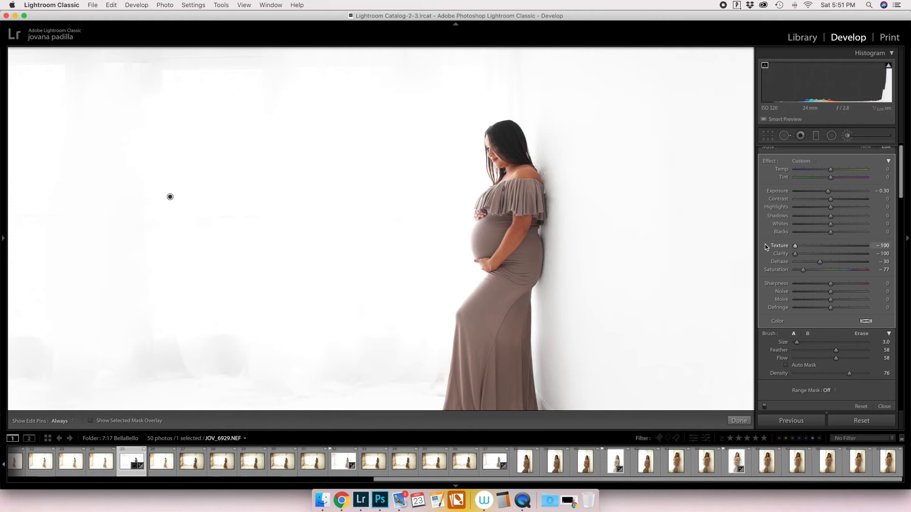
- Heal the faint window frame and upper curtains with the Spot Removal brush at size 83, and finish spot removal
{"action": "key", "text": "q"}
{"action": "mouse_move", "coordinate": [296, 118]}
{"action": "left_mouse_down"}
{"action": "mouse_move", "coordinate": [379, 44]}
{"action": "mouse_move", "coordinate": [417, 97]}
{"action": "mouse_move", "coordinate": [325, 95]}
{"action": "mouse_move", "coordinate": [219, 72]}
{"action": "mouse_move", "coordinate": [256, 90]}
{"action": "left_mouse_up"}
{"action": "key", "text": "Delete"}
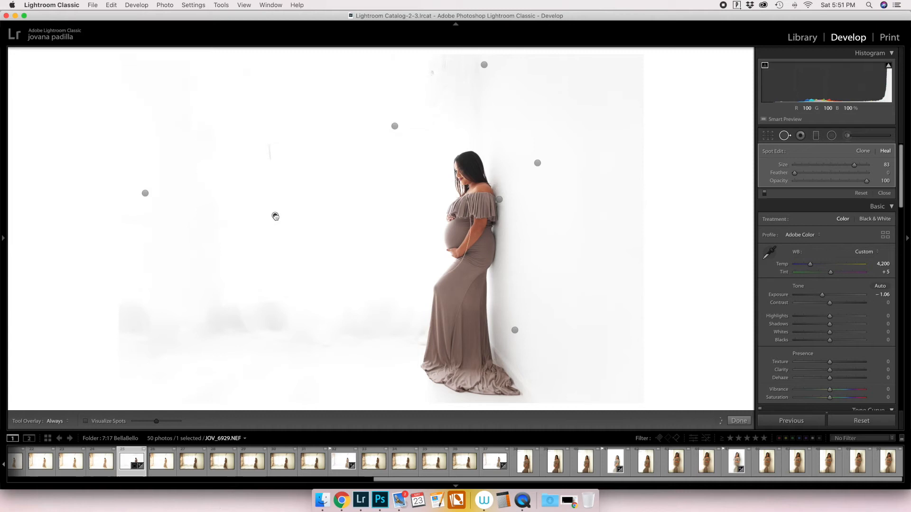
{"action": "key", "text": "super+z"}
{"action": "key", "text": "q"}
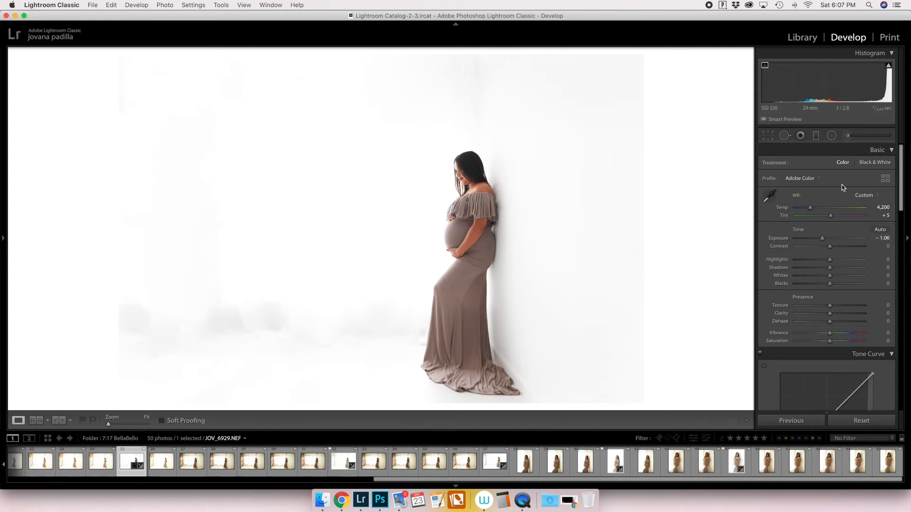
- Compare the retouched white-background photo with its original version
{"action": "key", "text": "backslash"}
{"action": "key", "text": "backslash"}
- In the color calibration, set the Green Primary hue to −25 and the Blue Primary hue to +8
{"action": "scroll", "coordinate": [877, 232], "scroll_direction": "down", "scroll_amount": 3}
{"action": "scroll", "coordinate": [877, 233], "scroll_direction": "down", "scroll_amount": 20}
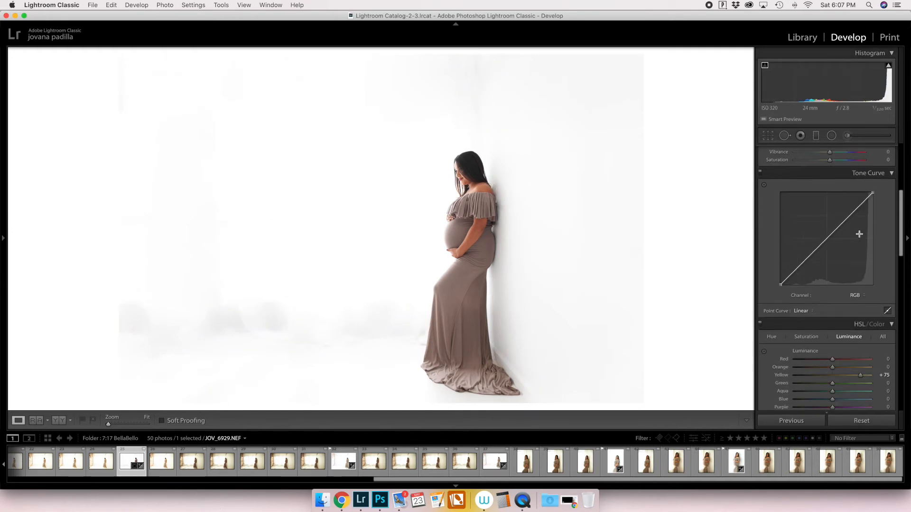
{"action": "scroll", "coordinate": [857, 237], "scroll_direction": "down", "scroll_amount": 10}
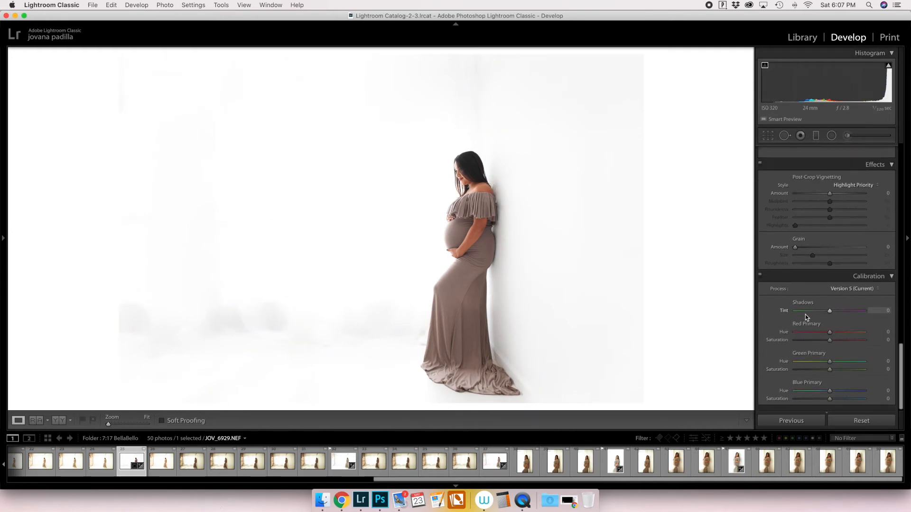
{"action": "left_click_drag", "start_coordinate": [830, 363], "coordinate": [791, 359]}
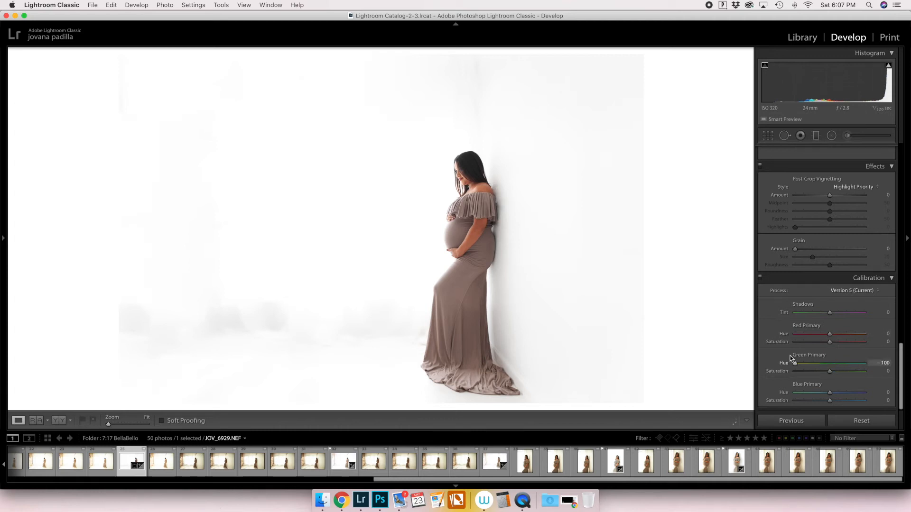
{"action": "left_click_drag", "start_coordinate": [864, 363], "coordinate": [821, 362]}
{"action": "left_click_drag", "start_coordinate": [834, 392], "coordinate": [834, 393]}
- Compare the photo with and without the calibration, and set the Blue Primary saturation to +17
{"action": "left_click", "coordinate": [759, 277]}
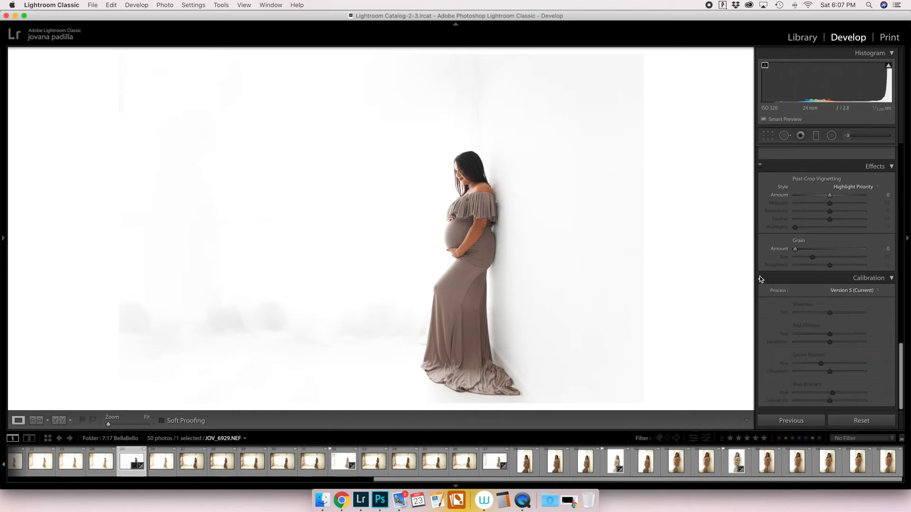
{"action": "left_click", "coordinate": [759, 278]}
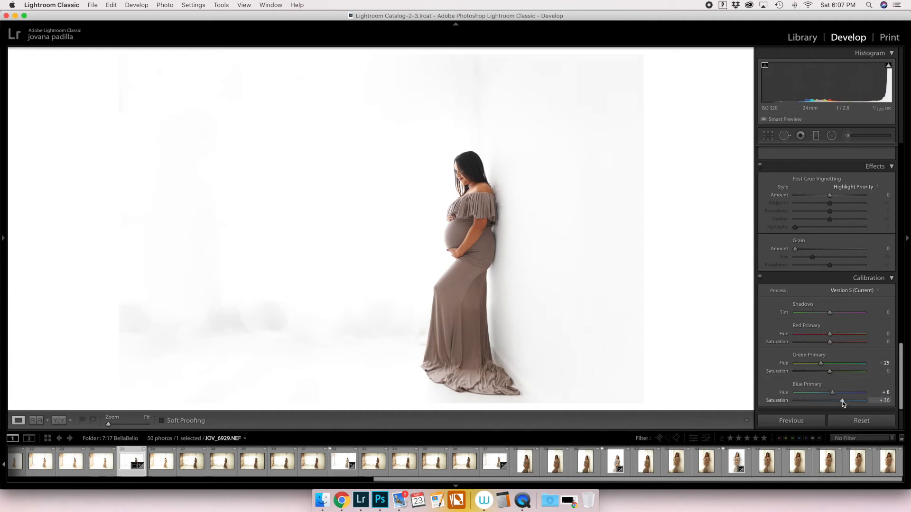
{"action": "left_click_drag", "start_coordinate": [838, 403], "coordinate": [835, 401]}
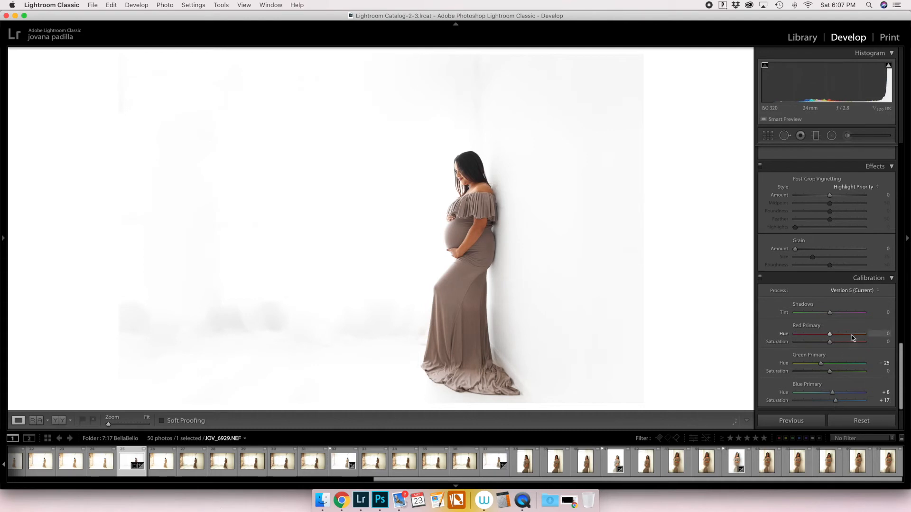
- Set the post-crop vignetting amount to +21
{"action": "scroll", "coordinate": [852, 335], "scroll_direction": "up", "scroll_amount": 5}
{"action": "left_click", "coordinate": [881, 301]}
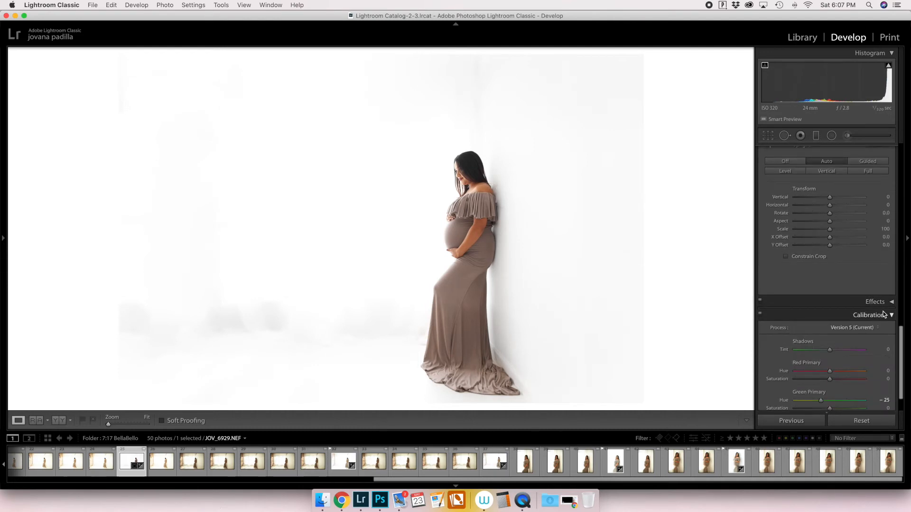
{"action": "left_click", "coordinate": [884, 302]}
{"action": "left_click", "coordinate": [836, 330]}
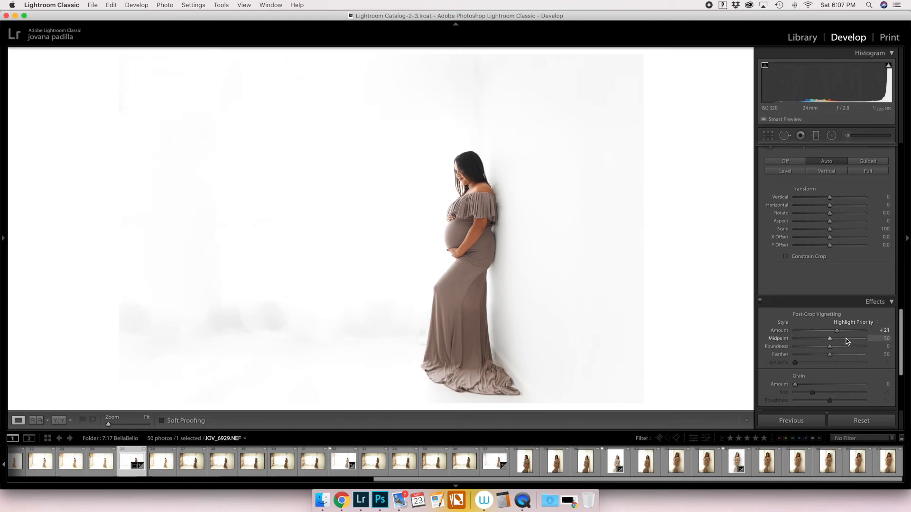
- In the lens profile corrections, set the Vignetting amount to 138
{"action": "left_click", "coordinate": [890, 305]}
{"action": "left_click", "coordinate": [889, 316]}
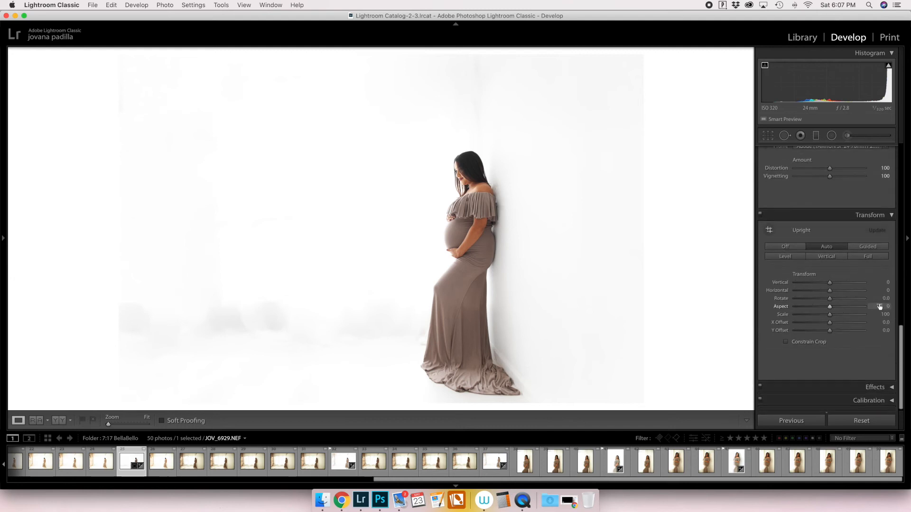
{"action": "left_click", "coordinate": [895, 238]}
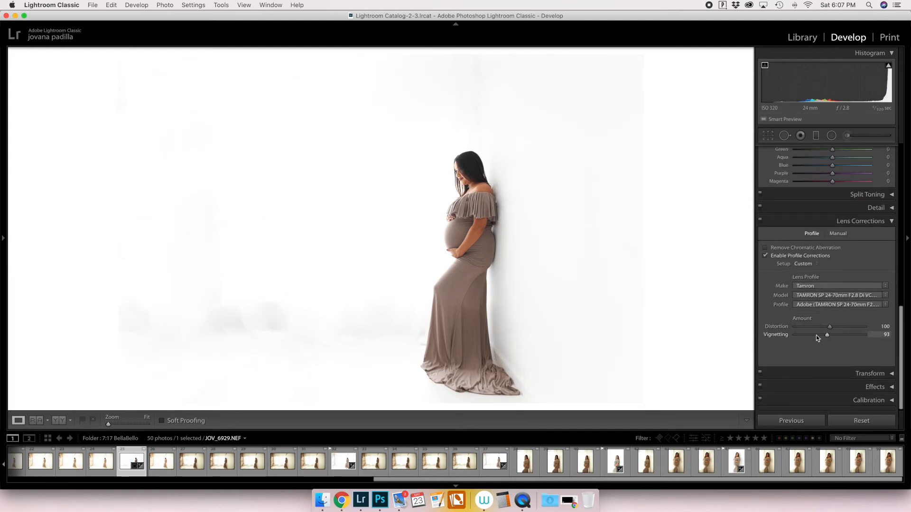
{"action": "left_click_drag", "start_coordinate": [816, 335], "coordinate": [843, 338]}
{"action": "scroll", "coordinate": [798, 175], "scroll_direction": "up", "scroll_amount": 5}
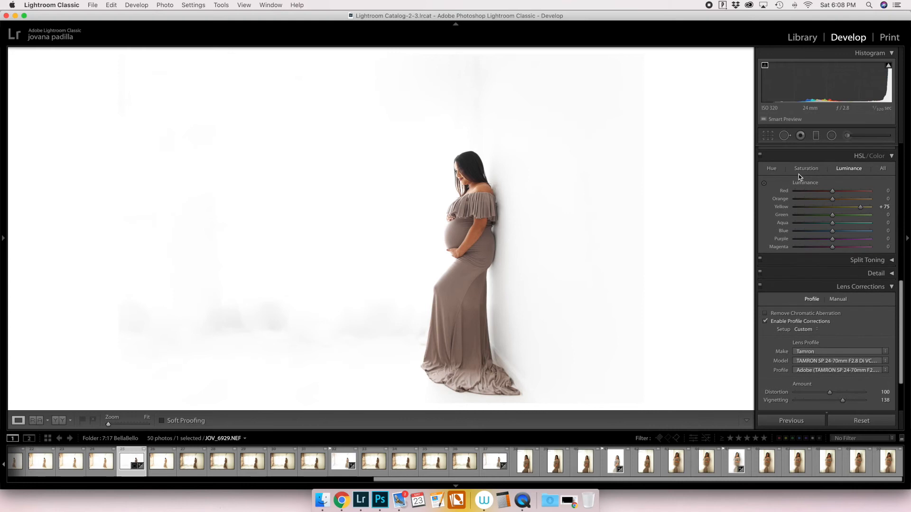
{"action": "scroll", "coordinate": [798, 174], "scroll_direction": "up", "scroll_amount": 2}
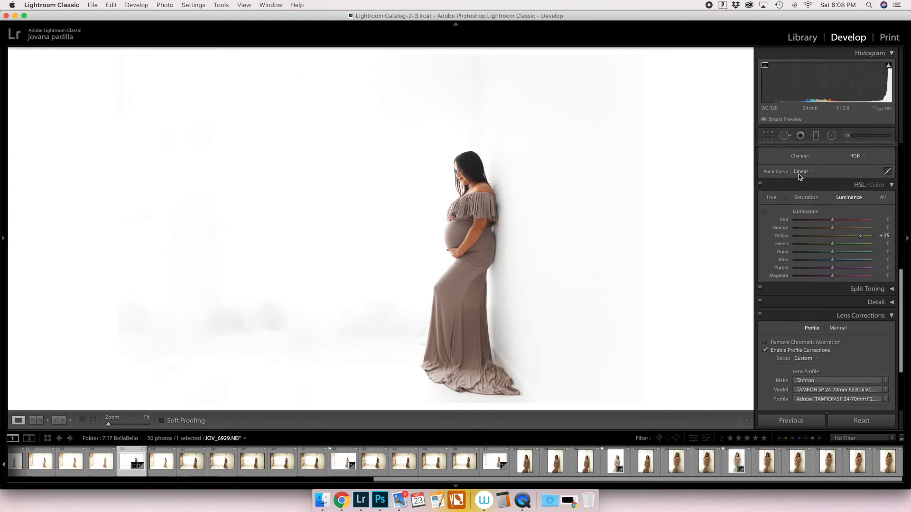
{"action": "left_click", "coordinate": [891, 317]}
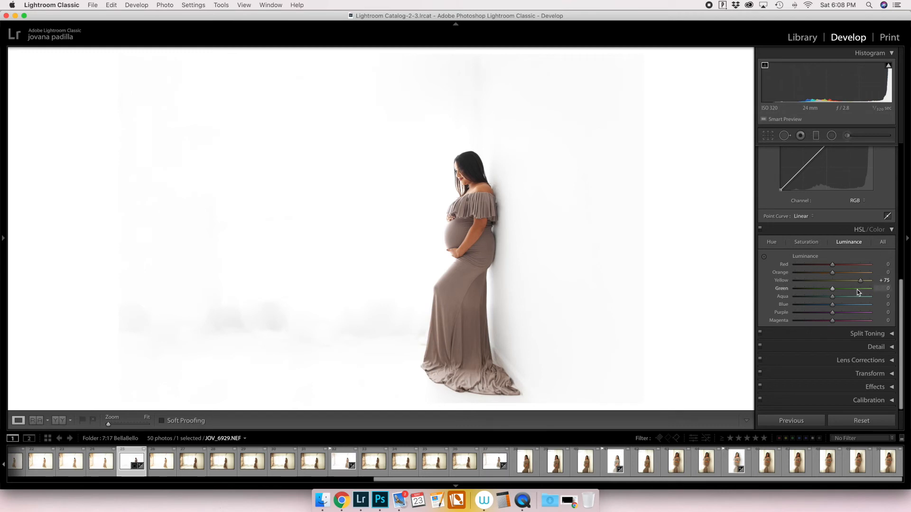
{"action": "left_click_drag", "start_coordinate": [818, 287], "coordinate": [717, 279]}
{"action": "double_click", "coordinate": [832, 298]}
{"action": "left_click", "coordinate": [892, 230]}
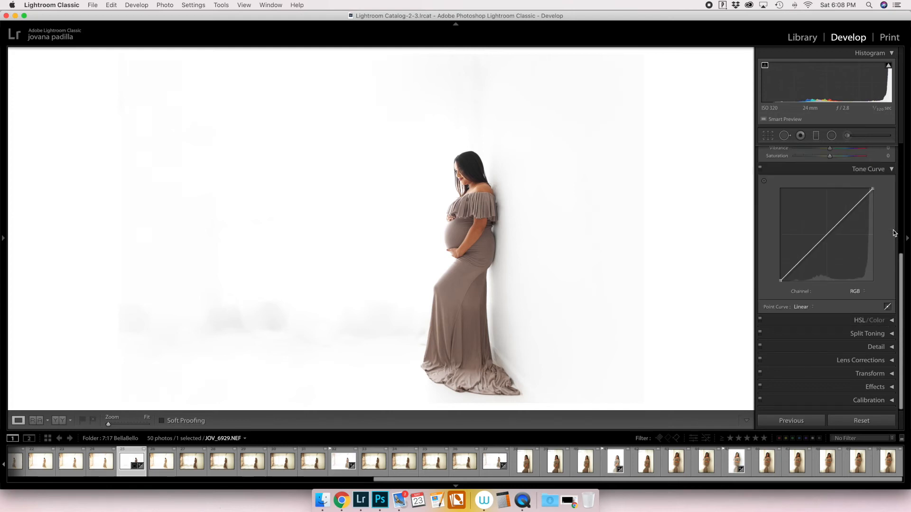
- Try the Medium Contrast point curve on the RGB channel and compare the photo with its original version
{"action": "left_click", "coordinate": [854, 291]}
{"action": "left_click", "coordinate": [800, 307]}
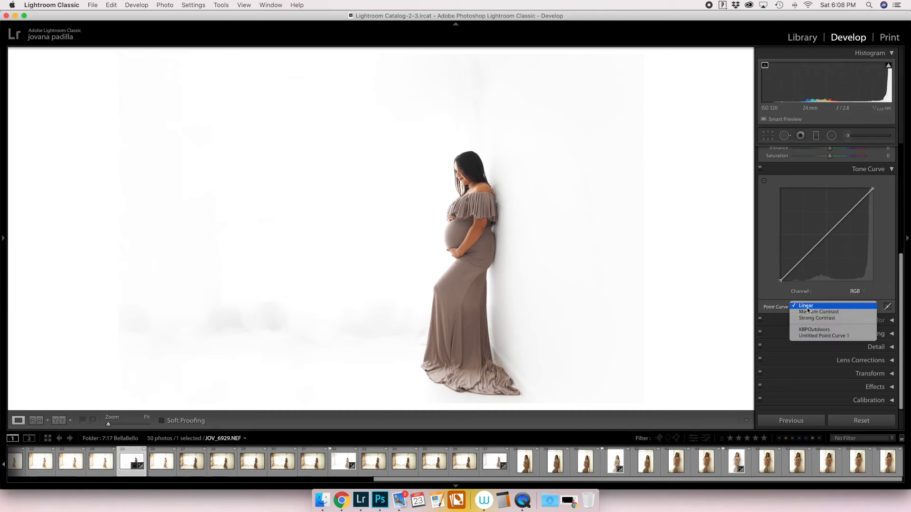
{"action": "left_click", "coordinate": [808, 311]}
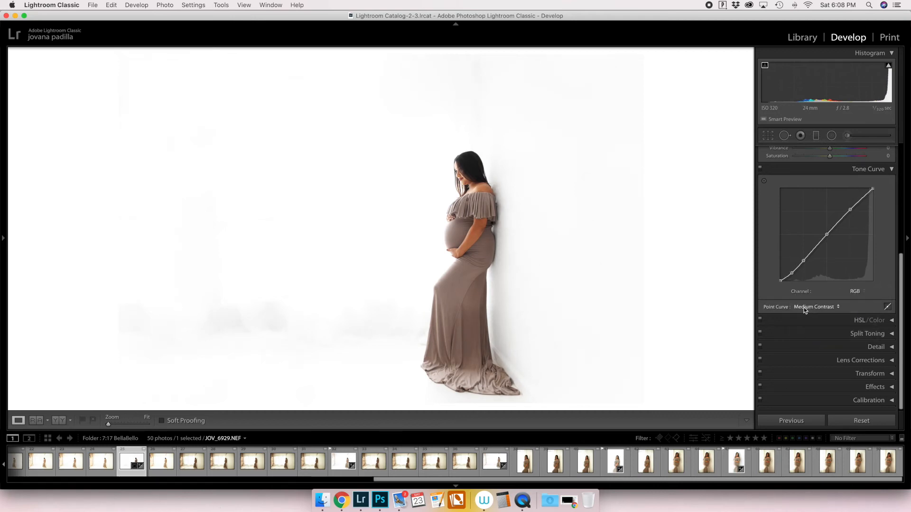
{"action": "key", "text": "backslash"}
{"action": "key", "text": "backslash"}
- Try reshaping the highlight and shadow points of the RGB point curve, and reset the curve to Linear
{"action": "left_click_drag", "start_coordinate": [850, 209], "coordinate": [877, 196]}
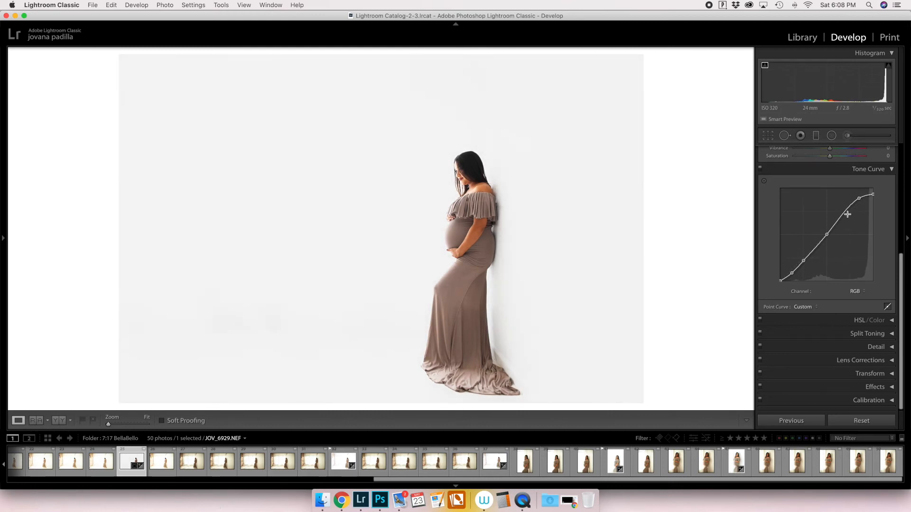
{"action": "left_click_drag", "start_coordinate": [792, 274], "coordinate": [803, 259]}
{"action": "left_click_drag", "start_coordinate": [859, 198], "coordinate": [864, 198]}
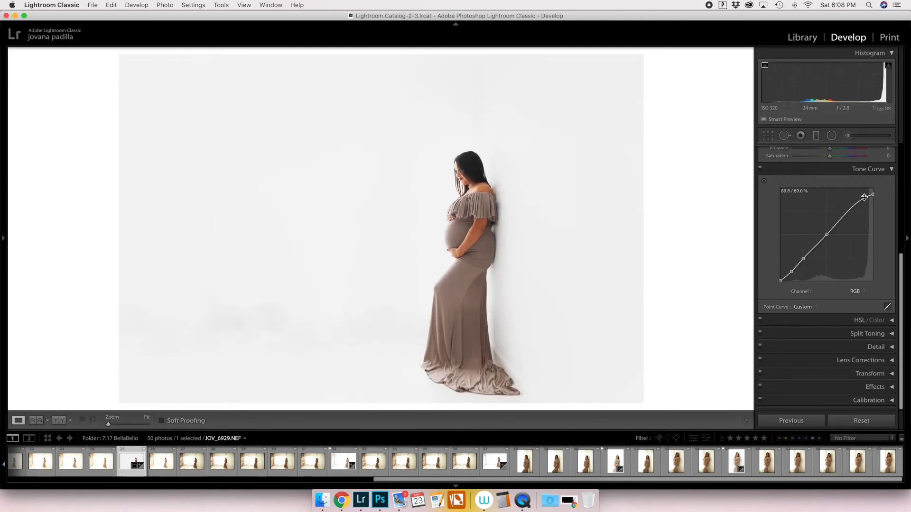
{"action": "right_click", "coordinate": [850, 253]}
{"action": "left_click", "coordinate": [856, 256]}
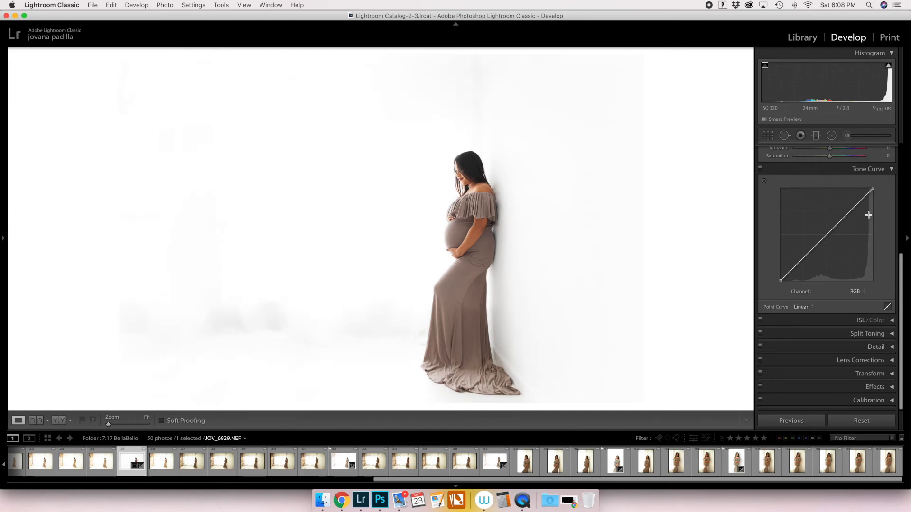
- In the basic adjustments, set Shadows to +23, Blacks to +11 and Clarity to −9
{"action": "scroll", "coordinate": [875, 203], "scroll_direction": "up", "scroll_amount": 2}
{"action": "scroll", "coordinate": [874, 203], "scroll_direction": "up", "scroll_amount": 4}
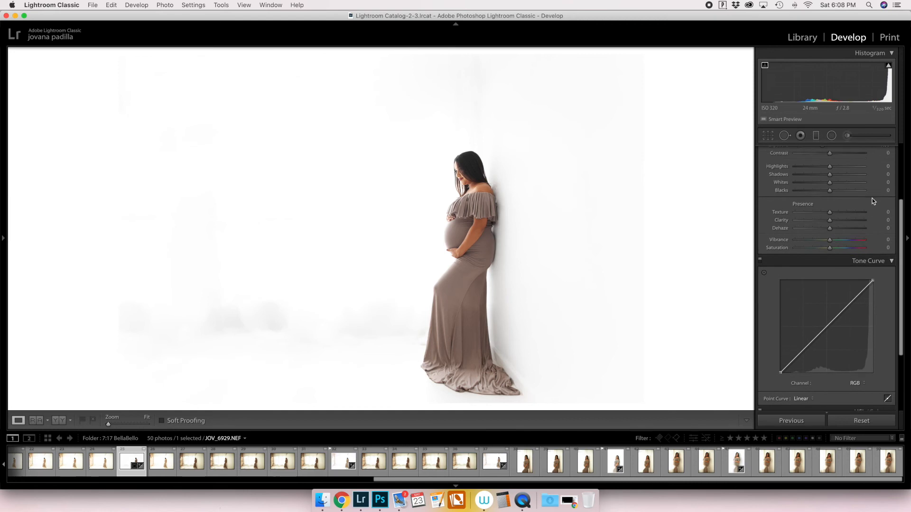
{"action": "left_click", "coordinate": [839, 183]}
{"action": "left_click_drag", "start_coordinate": [838, 183], "coordinate": [837, 185]}
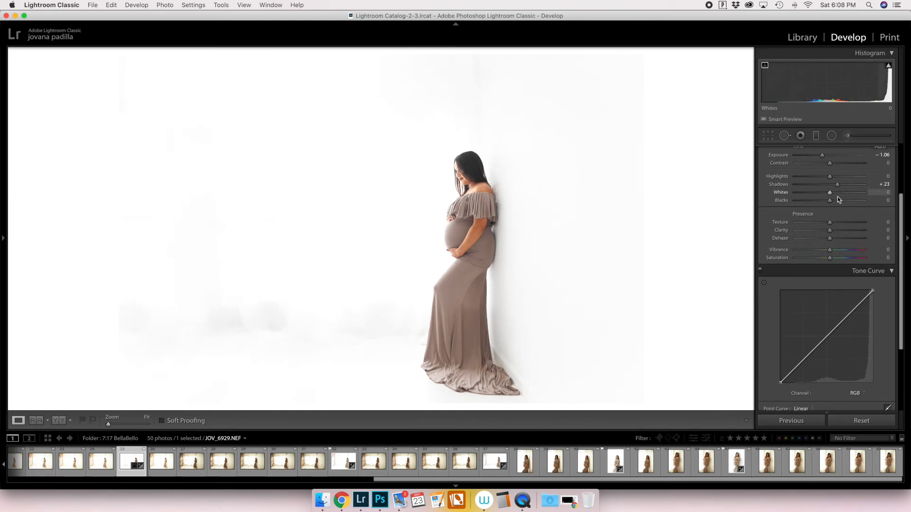
{"action": "left_click_drag", "start_coordinate": [836, 200], "coordinate": [833, 199]}
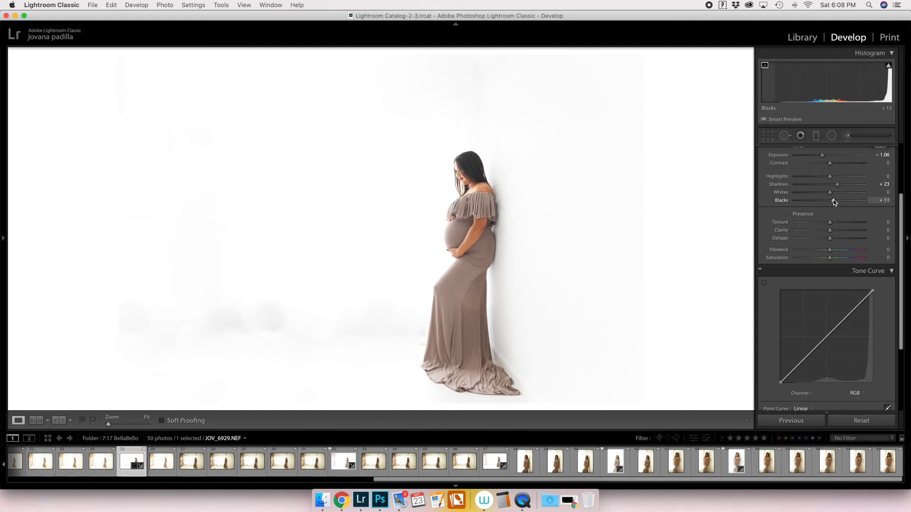
{"action": "scroll", "coordinate": [841, 197], "scroll_direction": "down", "scroll_amount": 2}
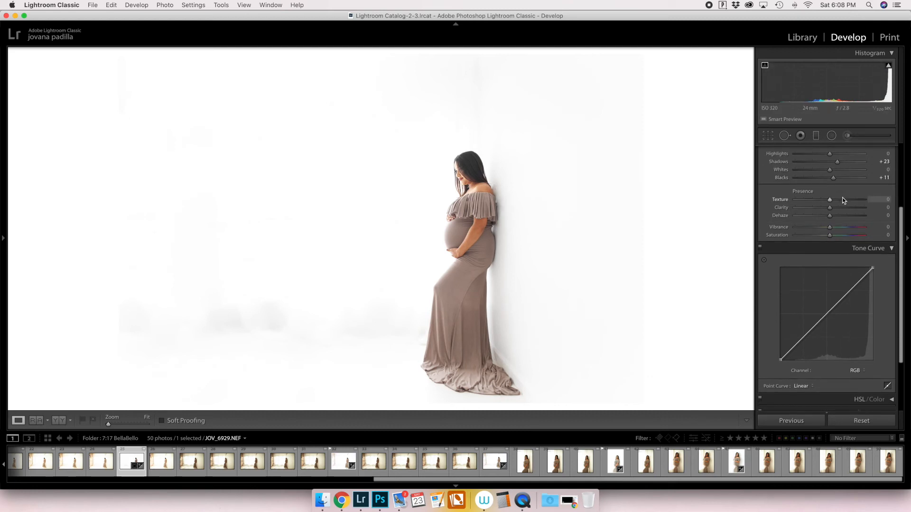
{"action": "left_click_drag", "start_coordinate": [824, 207], "coordinate": [828, 209]}
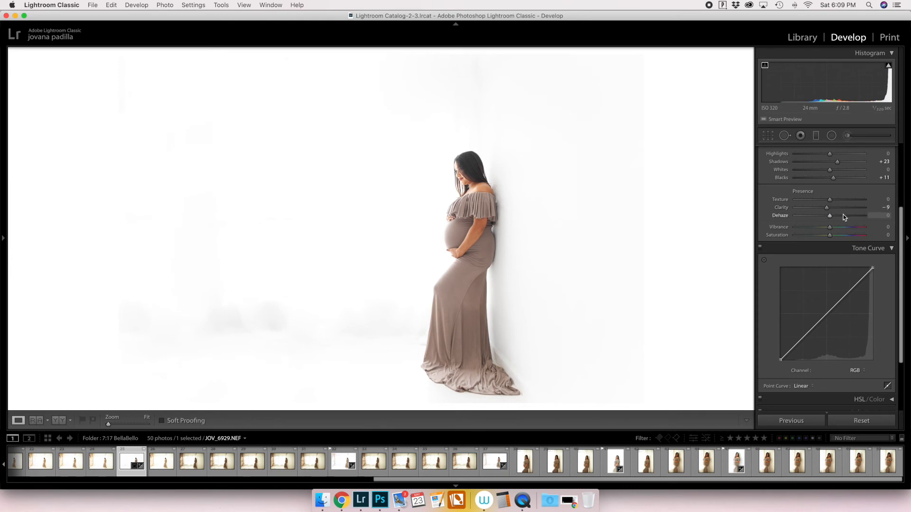
- Set the Shadows region of the parametric tone curve to −15 and compare the photo with its original
{"action": "scroll", "coordinate": [843, 215], "scroll_direction": "down", "scroll_amount": 4}
{"action": "left_click", "coordinate": [887, 334]}
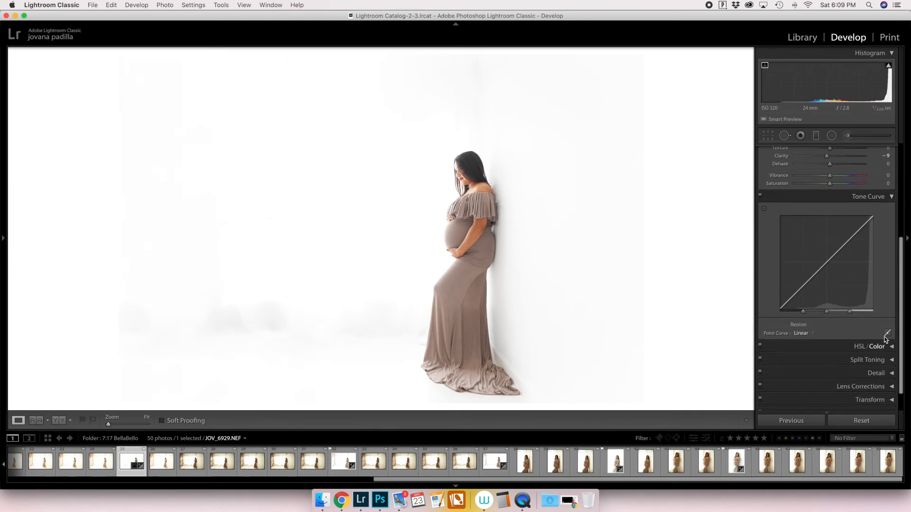
{"action": "left_click_drag", "start_coordinate": [826, 355], "coordinate": [825, 356]}
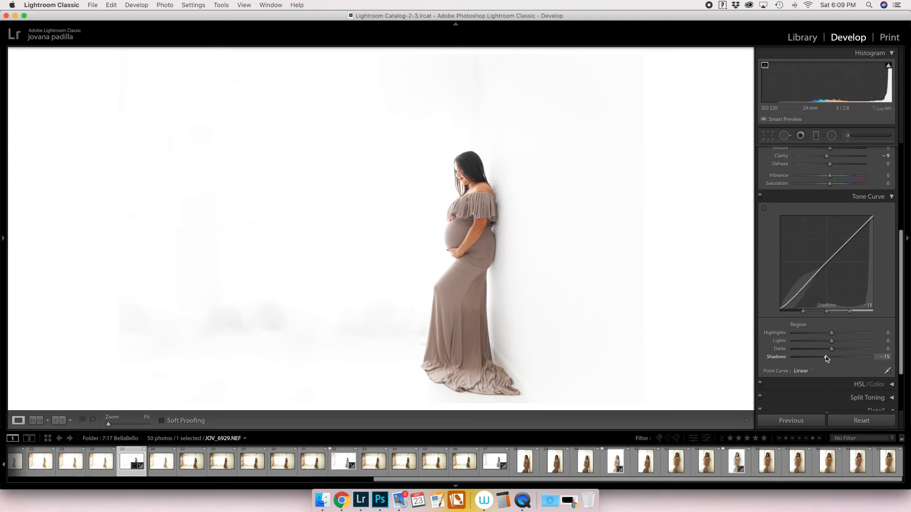
{"action": "key", "text": "backslash"}
{"action": "key", "text": "backslash"}
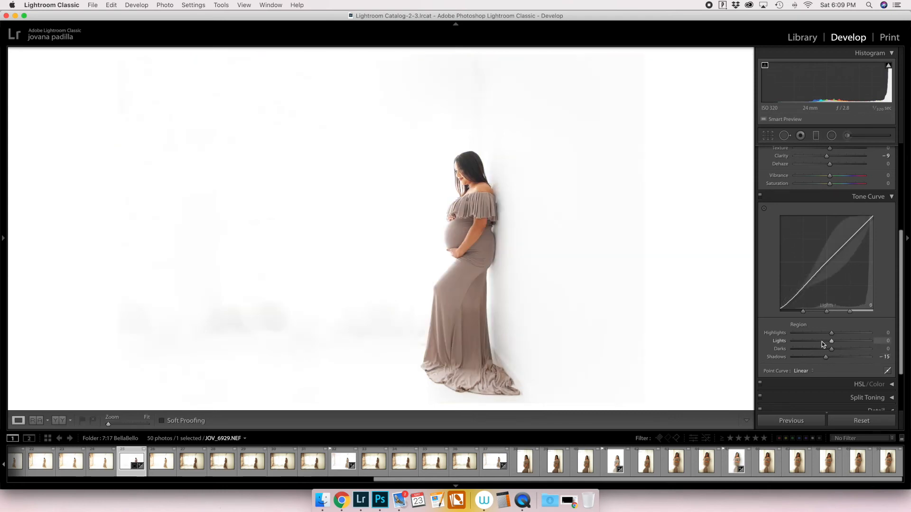
- Set the basic Shadows to +18 and Blacks to +10, and compare the zoomed-out photo with its original version
{"action": "scroll", "coordinate": [843, 189], "scroll_direction": "up", "scroll_amount": 3}
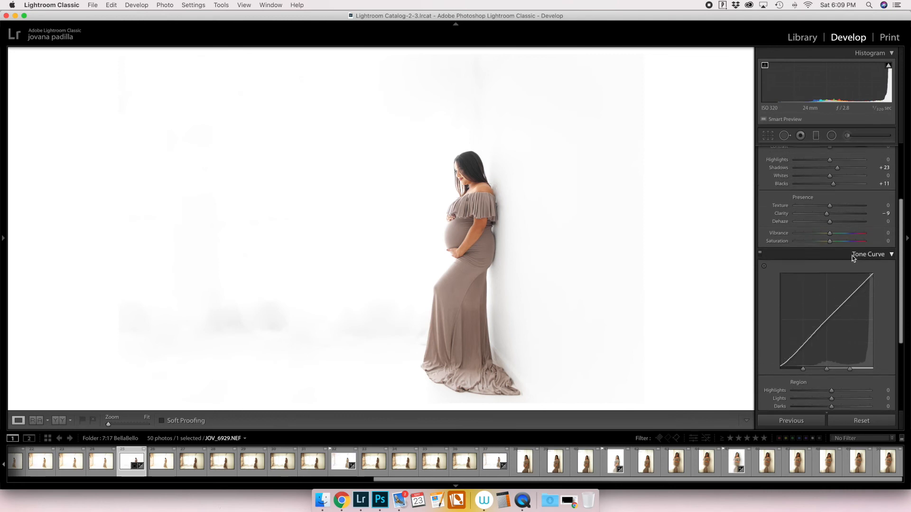
{"action": "left_click_drag", "start_coordinate": [837, 169], "coordinate": [834, 188]}
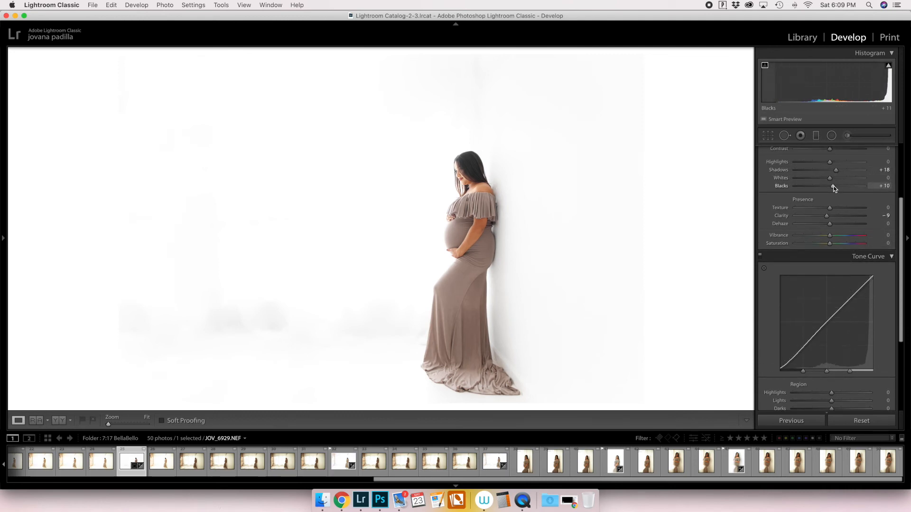
{"action": "left_click", "coordinate": [517, 179]}
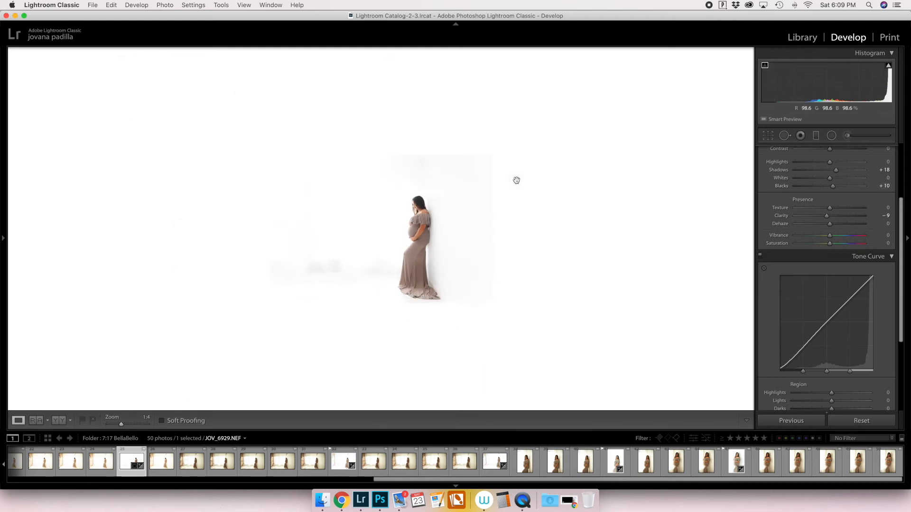
{"action": "key", "text": "backslash"}
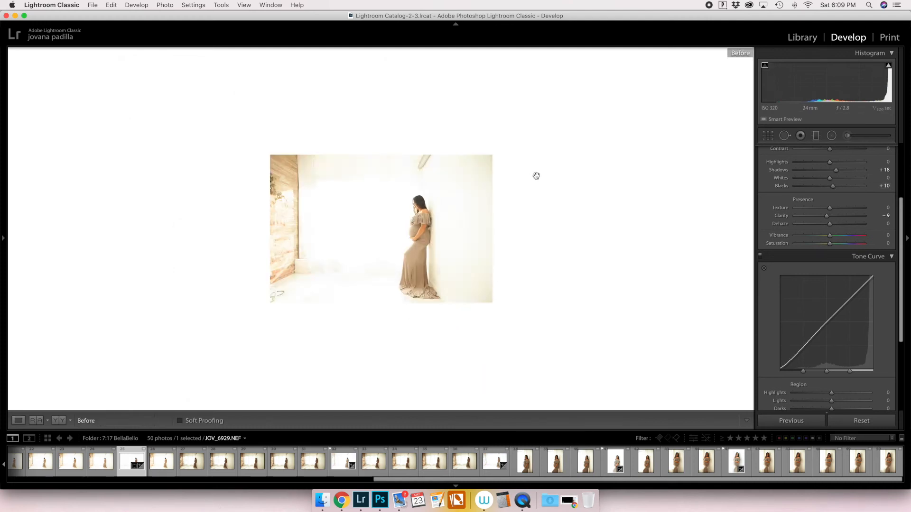
{"action": "key", "text": "backslash"}
{"action": "key", "text": "backslash"}
{"action": "key", "text": "backslash"}
- Set the basic Contrast to +15
{"action": "scroll", "coordinate": [878, 232], "scroll_direction": "up", "scroll_amount": 1}
{"action": "scroll", "coordinate": [878, 233], "scroll_direction": "up", "scroll_amount": 1}
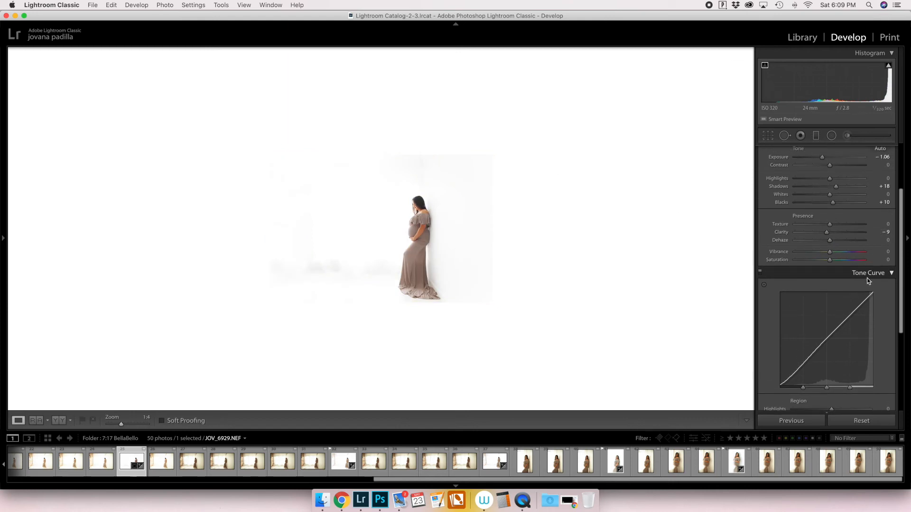
{"action": "left_click", "coordinate": [836, 166]}
{"action": "left_click_drag", "start_coordinate": [836, 166], "coordinate": [835, 166]}
- Heal the grey smudges along the floor line in the white background behind the woman with the spot removal brush
{"action": "left_click", "coordinate": [848, 136]}
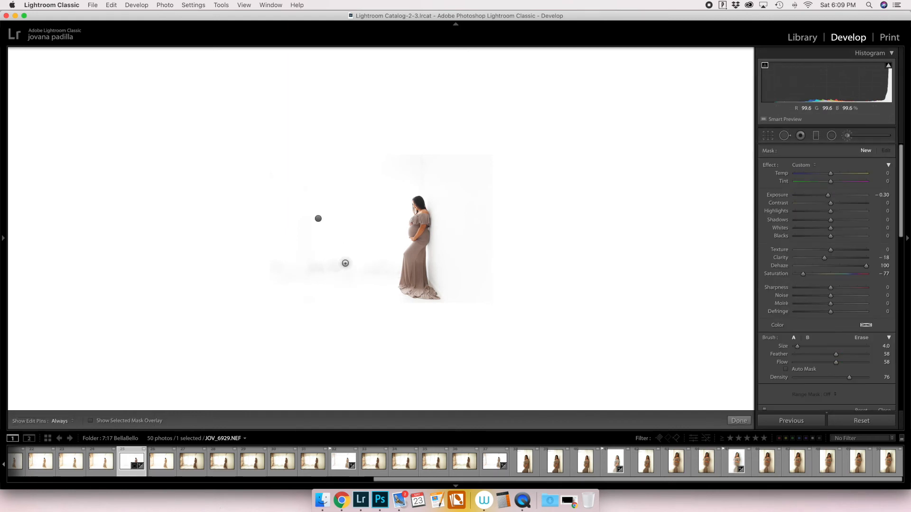
{"action": "key", "text": "q"}
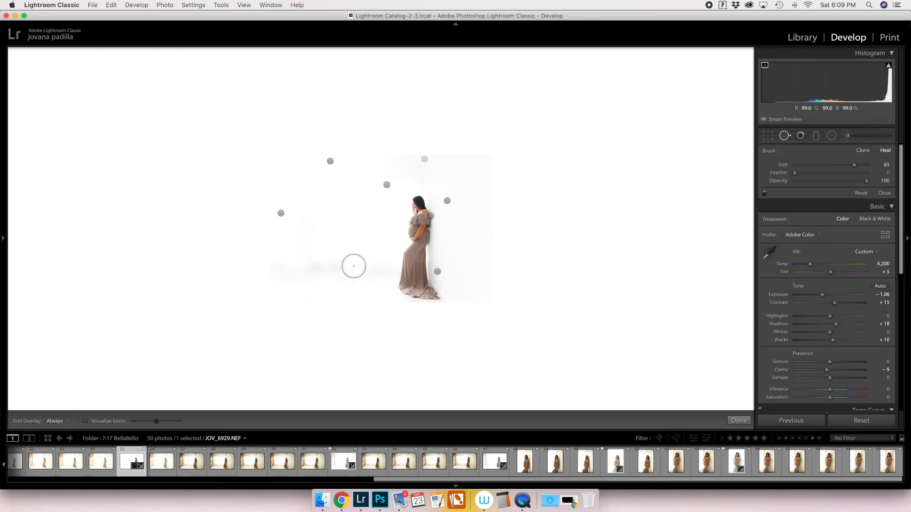
{"action": "left_click_drag", "start_coordinate": [345, 266], "coordinate": [271, 266]}
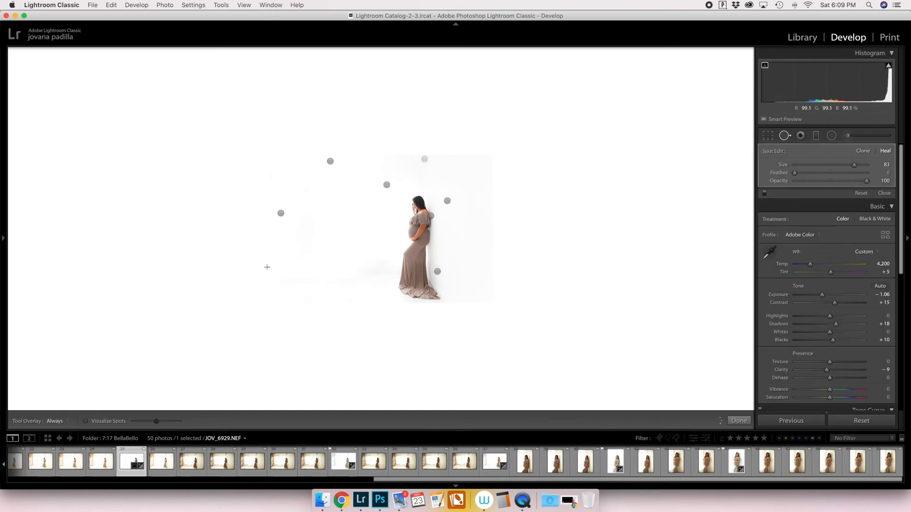
{"action": "left_click", "coordinate": [306, 275]}
{"action": "key", "text": "q"}
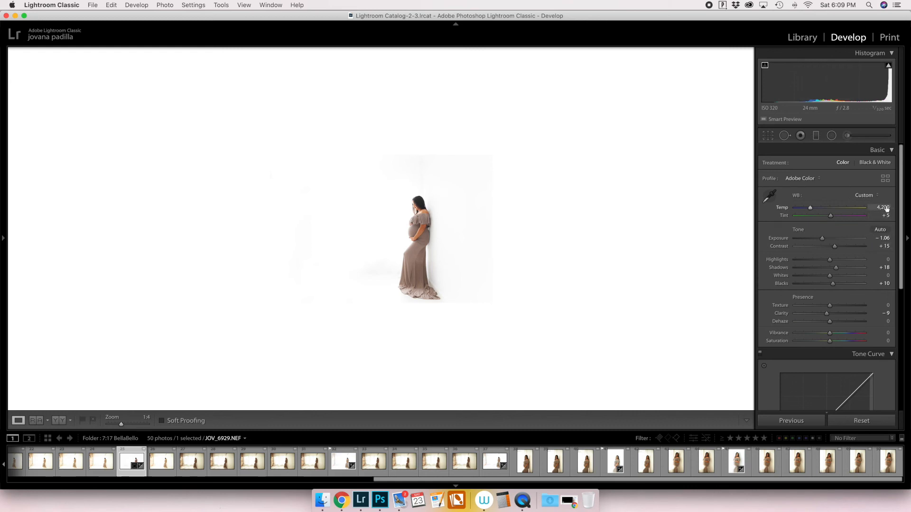
- Set the white balance temperature to 4,164
{"action": "left_click_drag", "start_coordinate": [883, 207], "coordinate": [881, 208]}
{"action": "scroll", "coordinate": [819, 305], "scroll_direction": "down", "scroll_amount": 3}
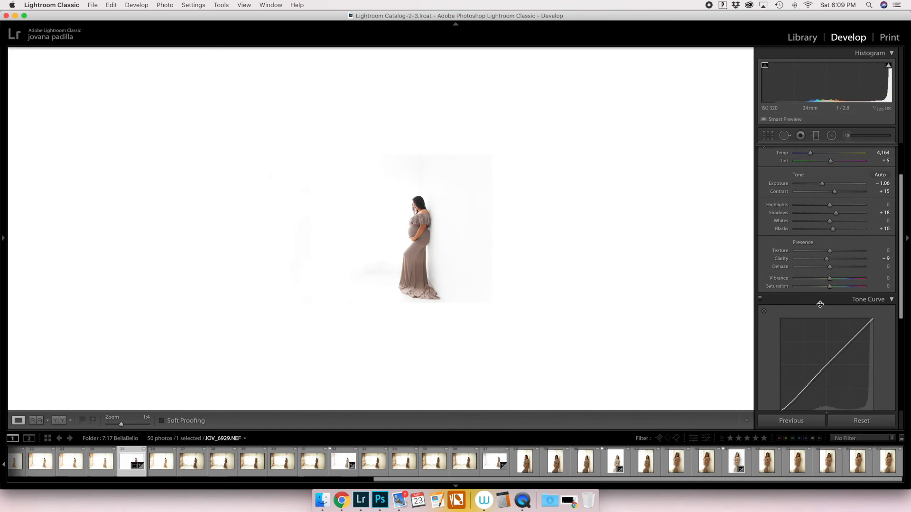
- In the split toning, set the Shadows hue to 23 and the Shadows saturation to 2
{"action": "scroll", "coordinate": [820, 305], "scroll_direction": "down", "scroll_amount": 8}
{"action": "scroll", "coordinate": [890, 243], "scroll_direction": "up", "scroll_amount": 1}
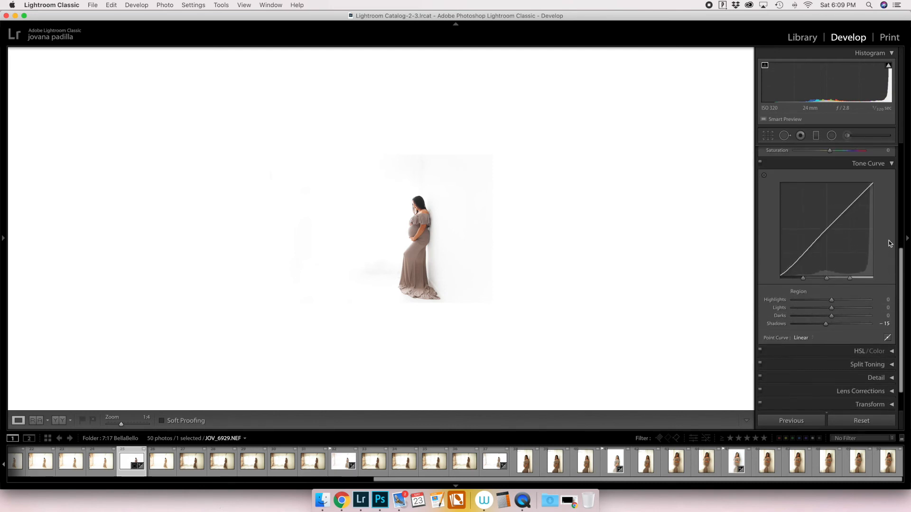
{"action": "left_click", "coordinate": [890, 164]}
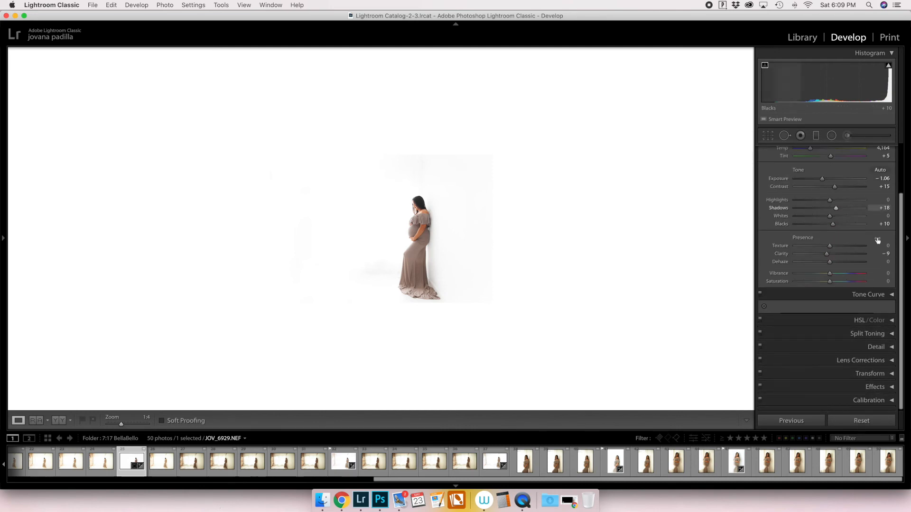
{"action": "left_click", "coordinate": [890, 335]}
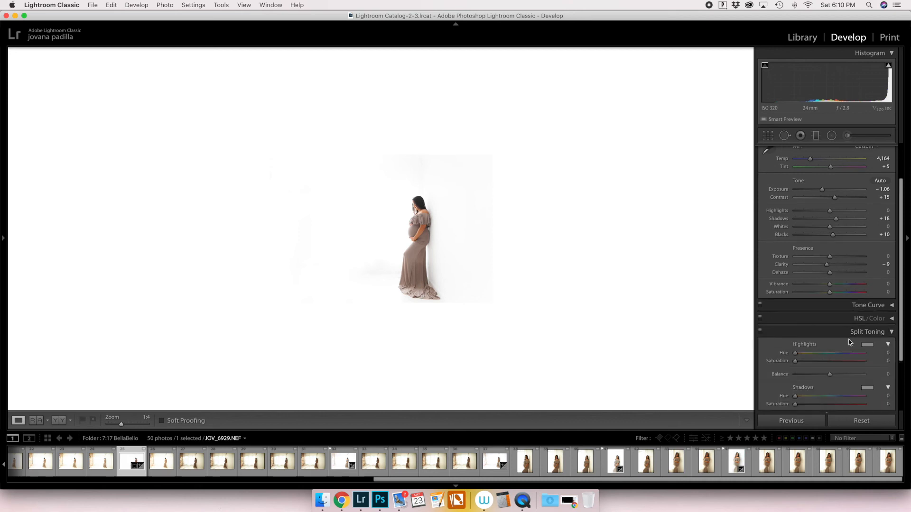
{"action": "scroll", "coordinate": [850, 342], "scroll_direction": "down", "scroll_amount": 2}
{"action": "left_click", "coordinate": [805, 370]}
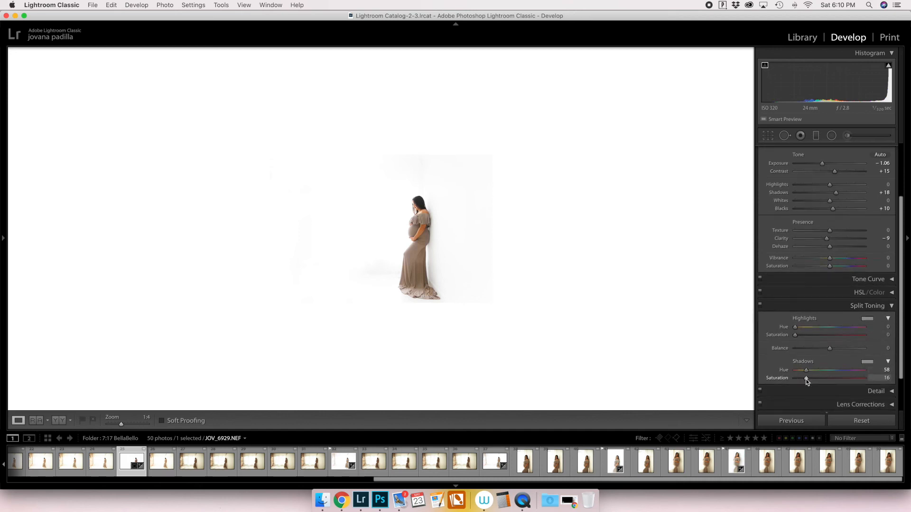
{"action": "left_click_drag", "start_coordinate": [805, 371], "coordinate": [801, 370]}
{"action": "left_click", "coordinate": [800, 376]}
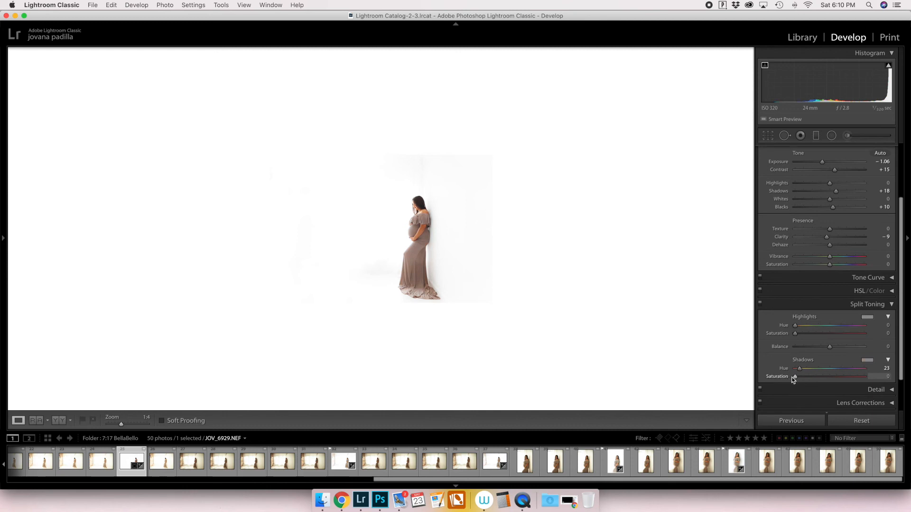
{"action": "left_click_drag", "start_coordinate": [795, 377], "coordinate": [797, 377]}
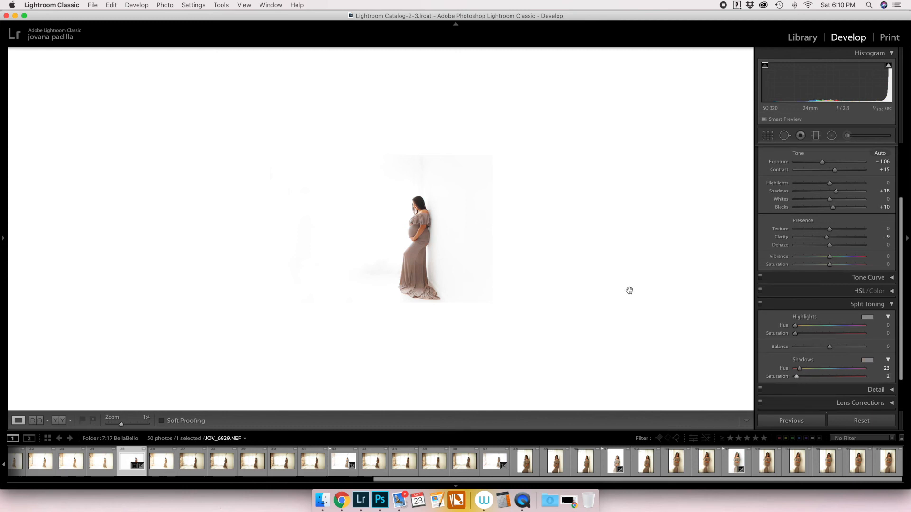
- Compare the edited photo with its original version at a reduced zoom level, with the surrounding interface blanked out
{"action": "left_click", "coordinate": [442, 231]}
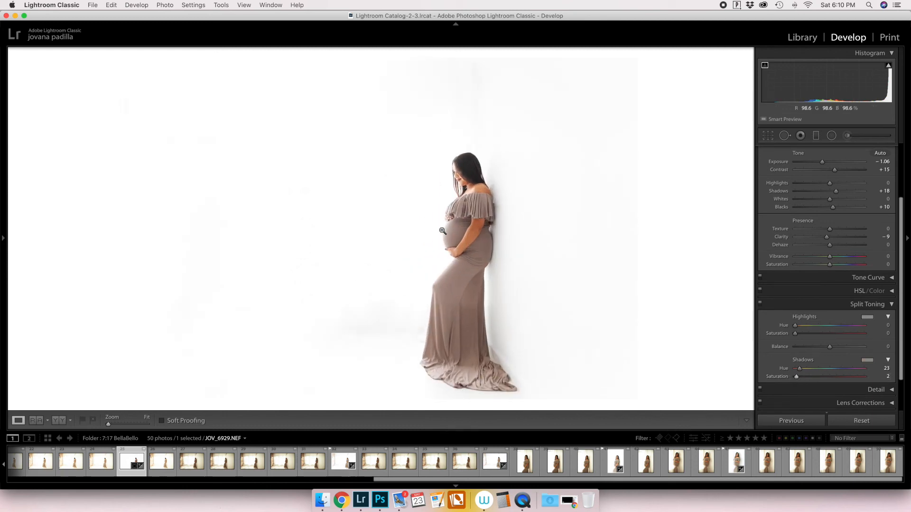
{"action": "left_click", "coordinate": [525, 239]}
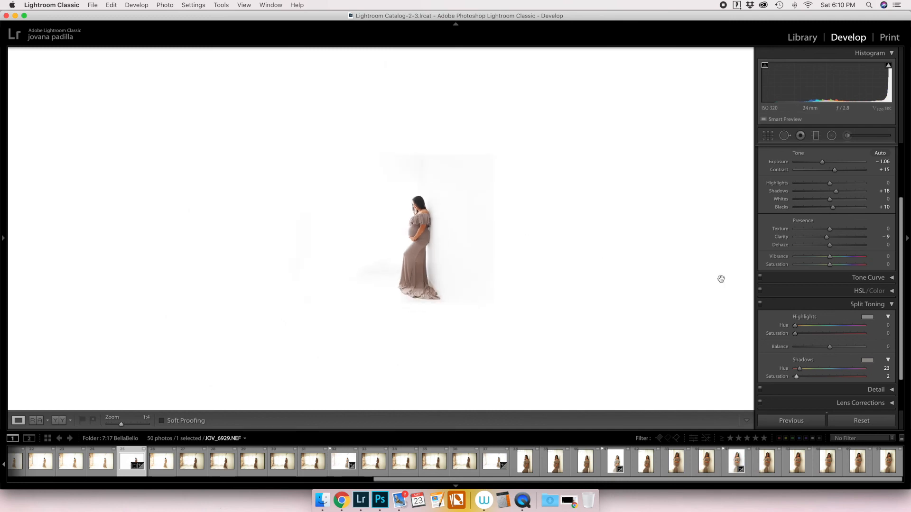
{"action": "key", "text": "backslash"}
{"action": "key", "text": "backslash"}
{"action": "key", "text": "backslash"}
{"action": "key", "text": "l"}
{"action": "key", "text": "l"}
{"action": "key", "text": "l"}
{"action": "key", "text": "l"}
{"action": "key", "text": "l"}
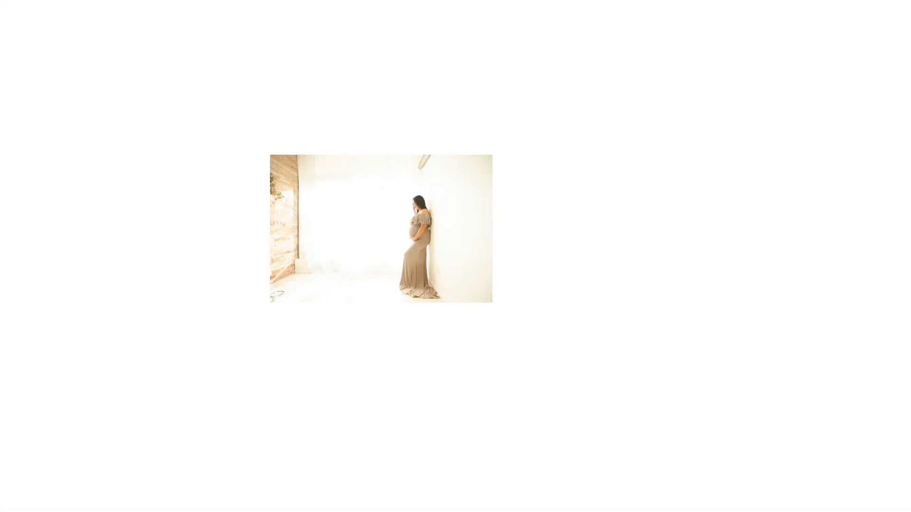
- Fit the photo to the view and compare the original and edited versions in Lights Out mode, then restore the interface
{"action": "left_click", "coordinate": [519, 214]}
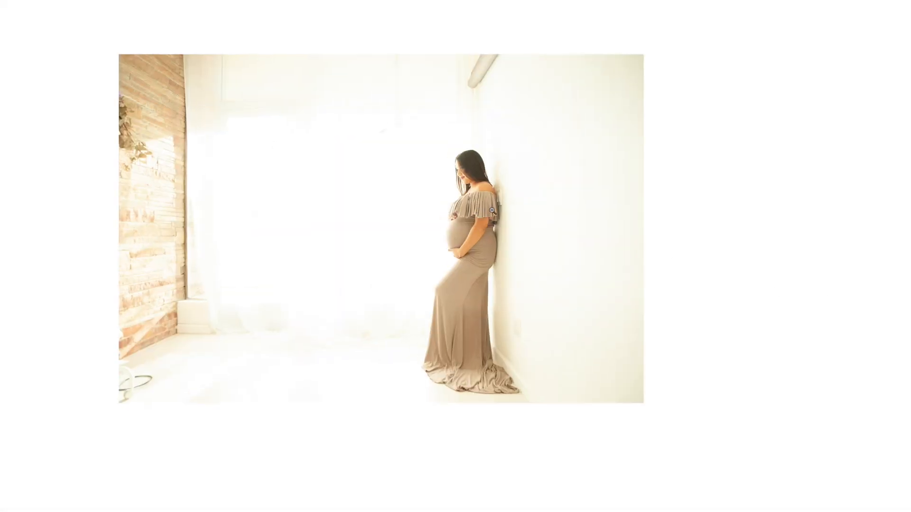
{"action": "key", "text": "backslash"}
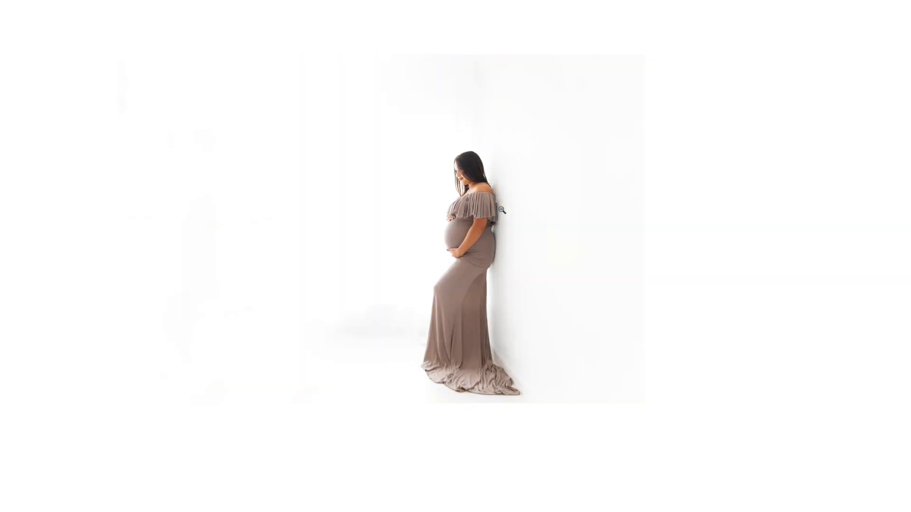
{"action": "key", "text": "backslash"}
{"action": "key", "text": "backslash"}
{"action": "key", "text": "backslash"}
{"action": "key", "text": "backslash"}
{"action": "key", "text": "backslash"}
{"action": "key", "text": "backslash"}
{"action": "key", "text": "l"}
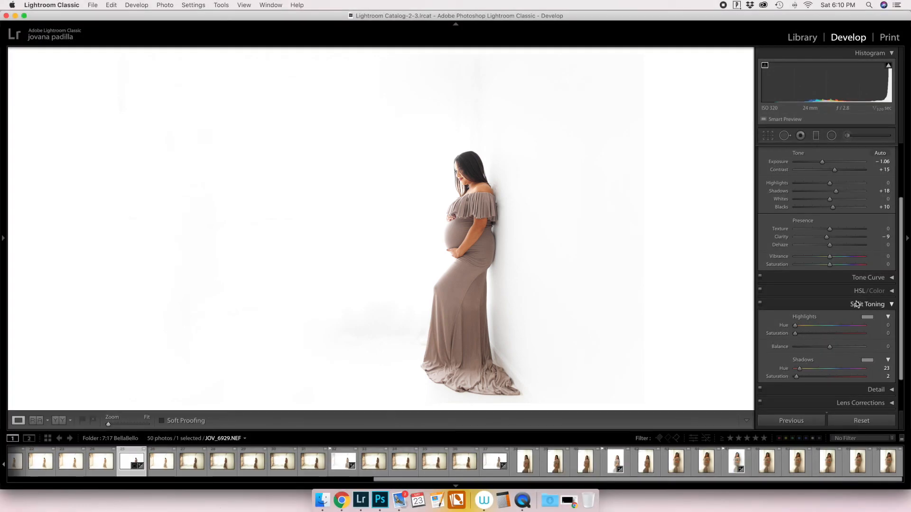
- In the HSL Luminance adjustments, set Orange to +16 and Red to -13
{"action": "left_click", "coordinate": [854, 303]}
{"action": "left_click", "coordinate": [891, 316]}
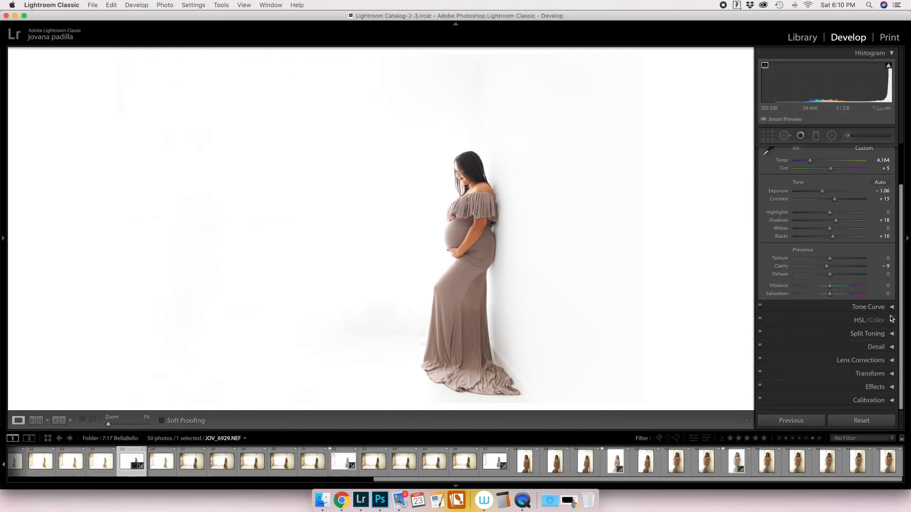
{"action": "left_click", "coordinate": [892, 321]}
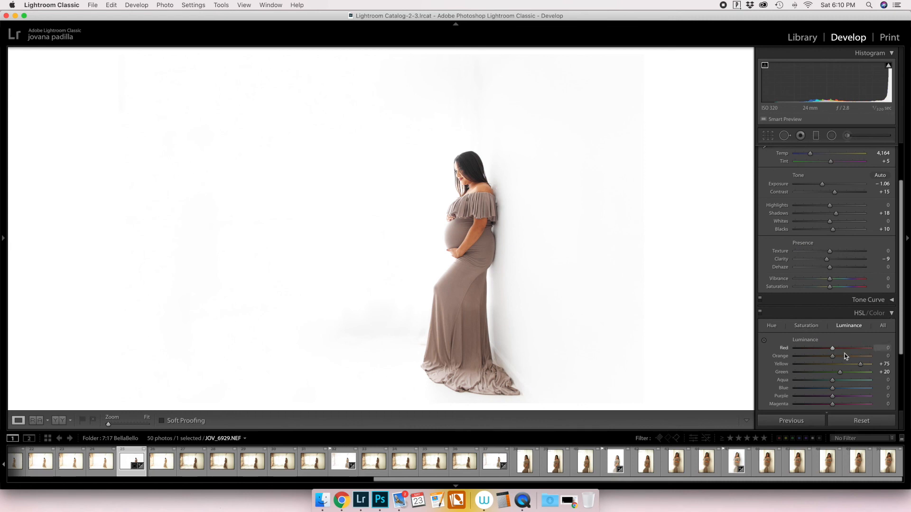
{"action": "left_click", "coordinate": [842, 356]}
{"action": "mouse_move", "coordinate": [842, 358]}
{"action": "left_mouse_down"}
{"action": "mouse_move", "coordinate": [821, 348]}
{"action": "mouse_move", "coordinate": [847, 351]}
{"action": "mouse_move", "coordinate": [828, 350]}
{"action": "left_mouse_up"}
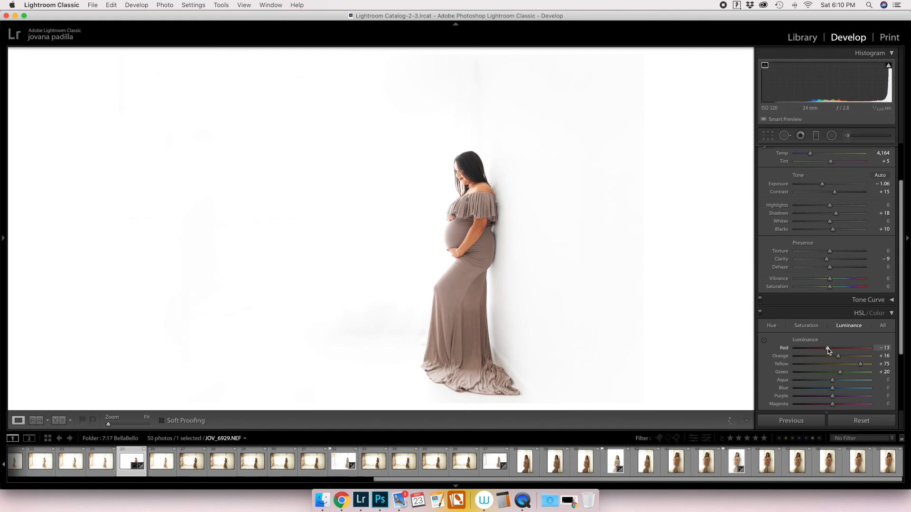
- Check the luminance changes against the original photo in Lights Out mode, and return to the normal view
{"action": "key", "text": "l"}
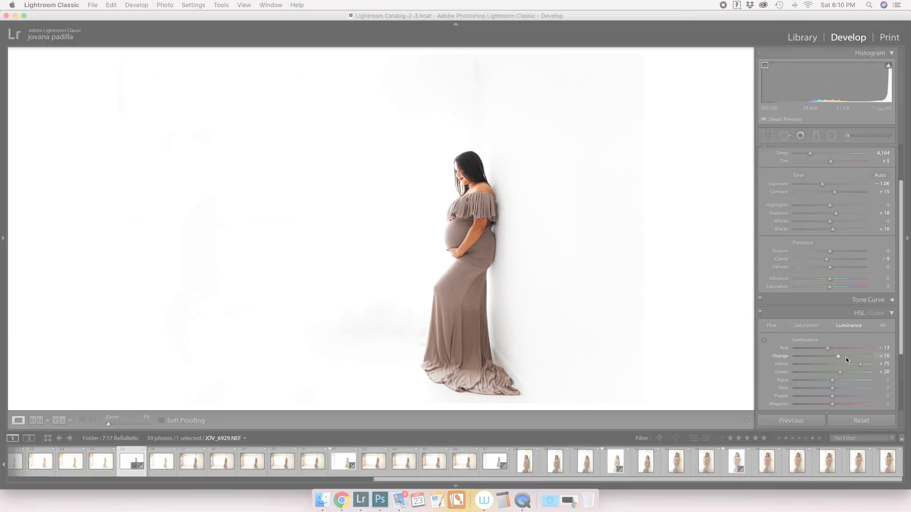
{"action": "key", "text": "l"}
{"action": "key", "text": "backslash"}
{"action": "key", "text": "backslash"}
{"action": "key", "text": "backslash"}
{"action": "key", "text": "backslash"}
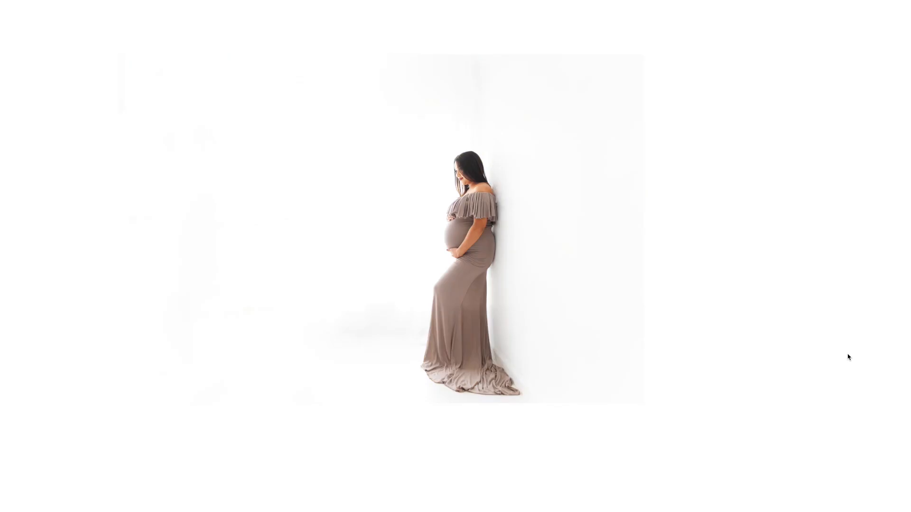
{"action": "key", "text": "l"}
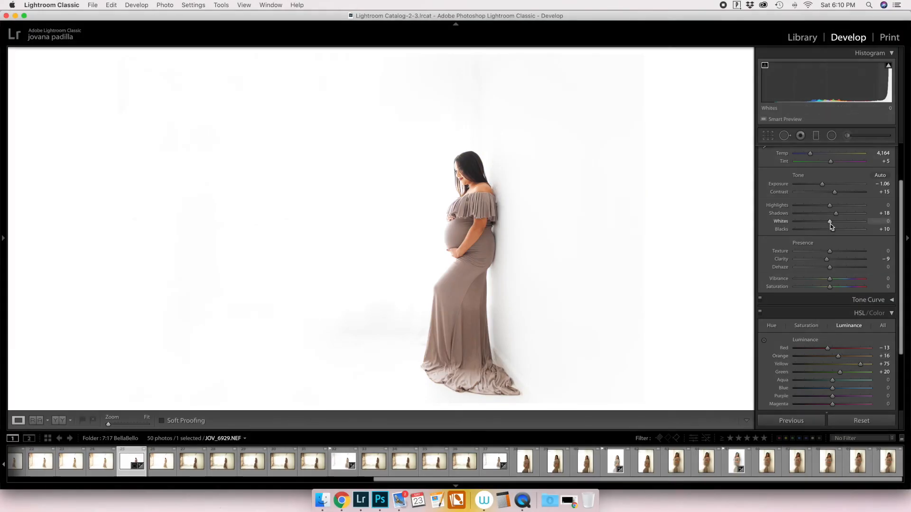
- Lower the photo's overall Exposure to -1.36
{"action": "left_click_drag", "start_coordinate": [823, 95], "coordinate": [811, 96]}
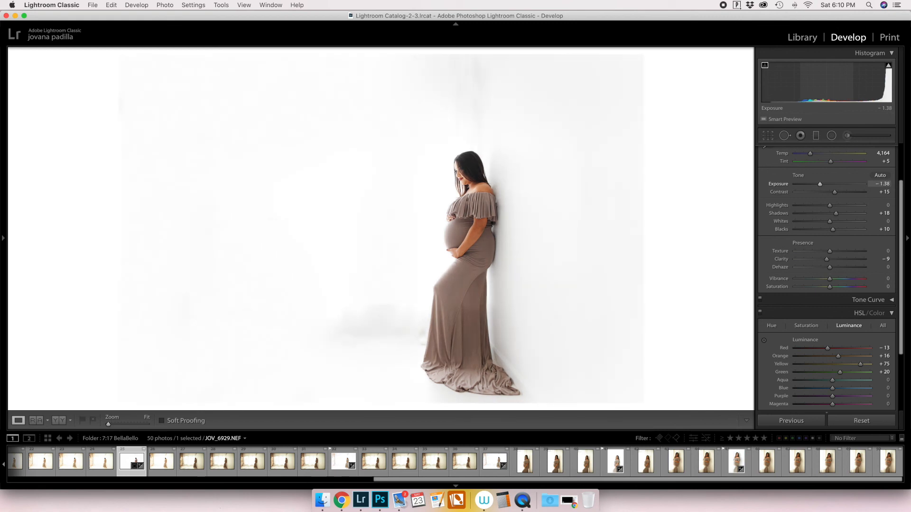
- Paint over the grey floor smudge in front of the dress with the adjustment brush, using Dehaze -100 and Saturation 0, and review the result
{"action": "left_click", "coordinate": [847, 135]}
{"action": "mouse_move", "coordinate": [378, 304]}
{"action": "left_mouse_down"}
{"action": "mouse_move", "coordinate": [366, 358]}
{"action": "mouse_move", "coordinate": [371, 309]}
{"action": "mouse_move", "coordinate": [199, 314]}
{"action": "mouse_move", "coordinate": [318, 310]}
{"action": "left_mouse_up"}
{"action": "double_click", "coordinate": [782, 274]}
{"action": "left_click", "coordinate": [794, 265]}
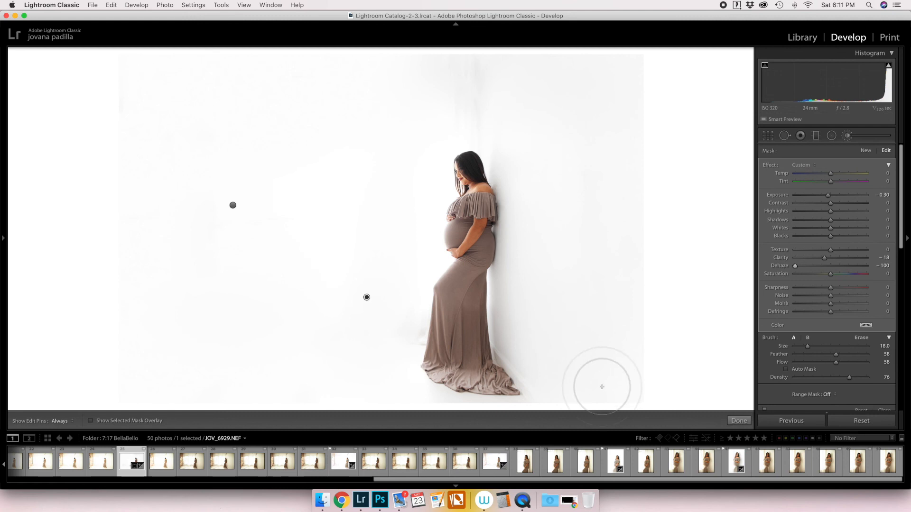
{"action": "left_click", "coordinate": [735, 420]}
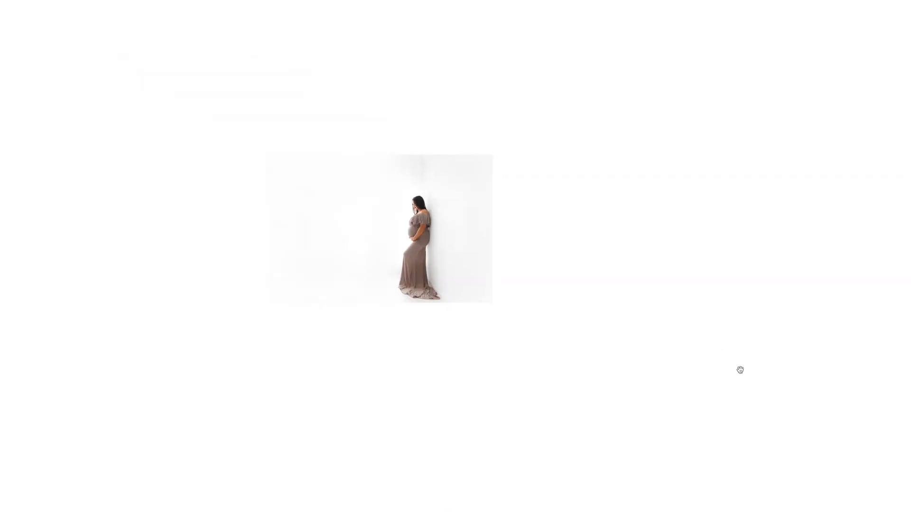
{"action": "scroll", "coordinate": [602, 255], "scroll_direction": "up", "scroll_amount": 4}
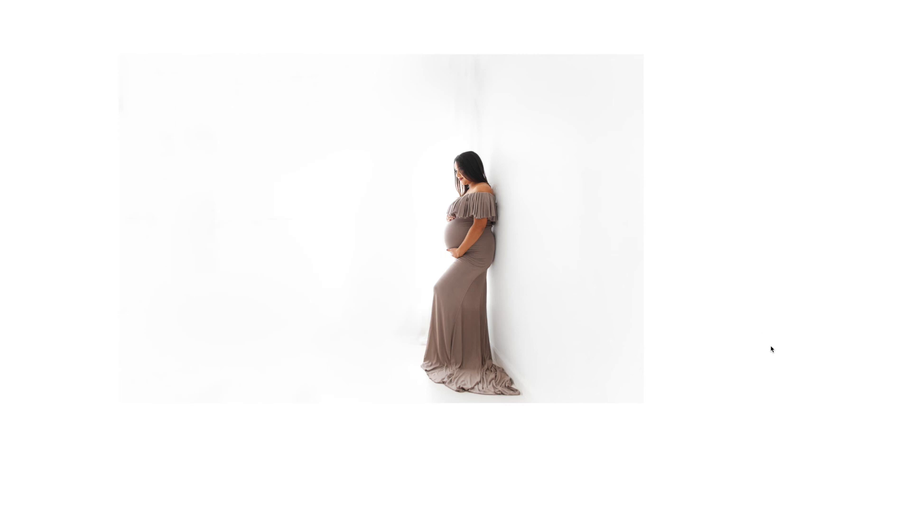
{"action": "key", "text": "l"}
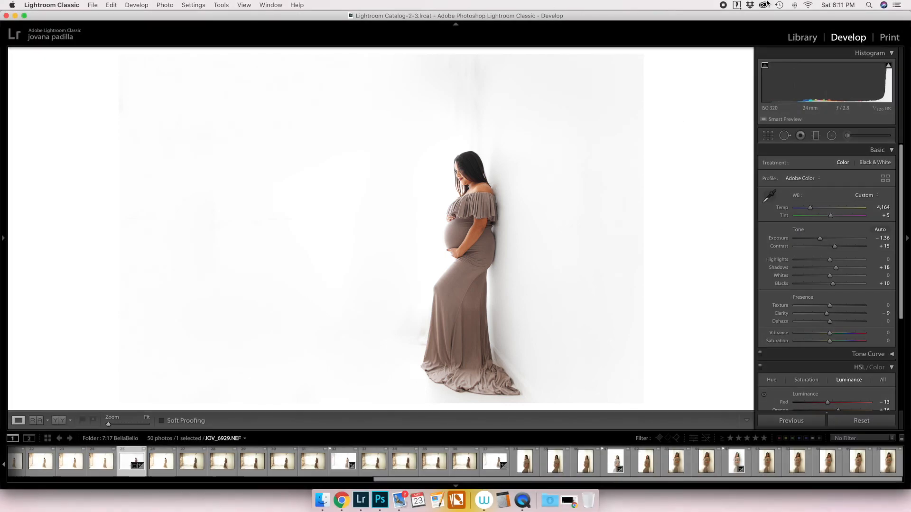